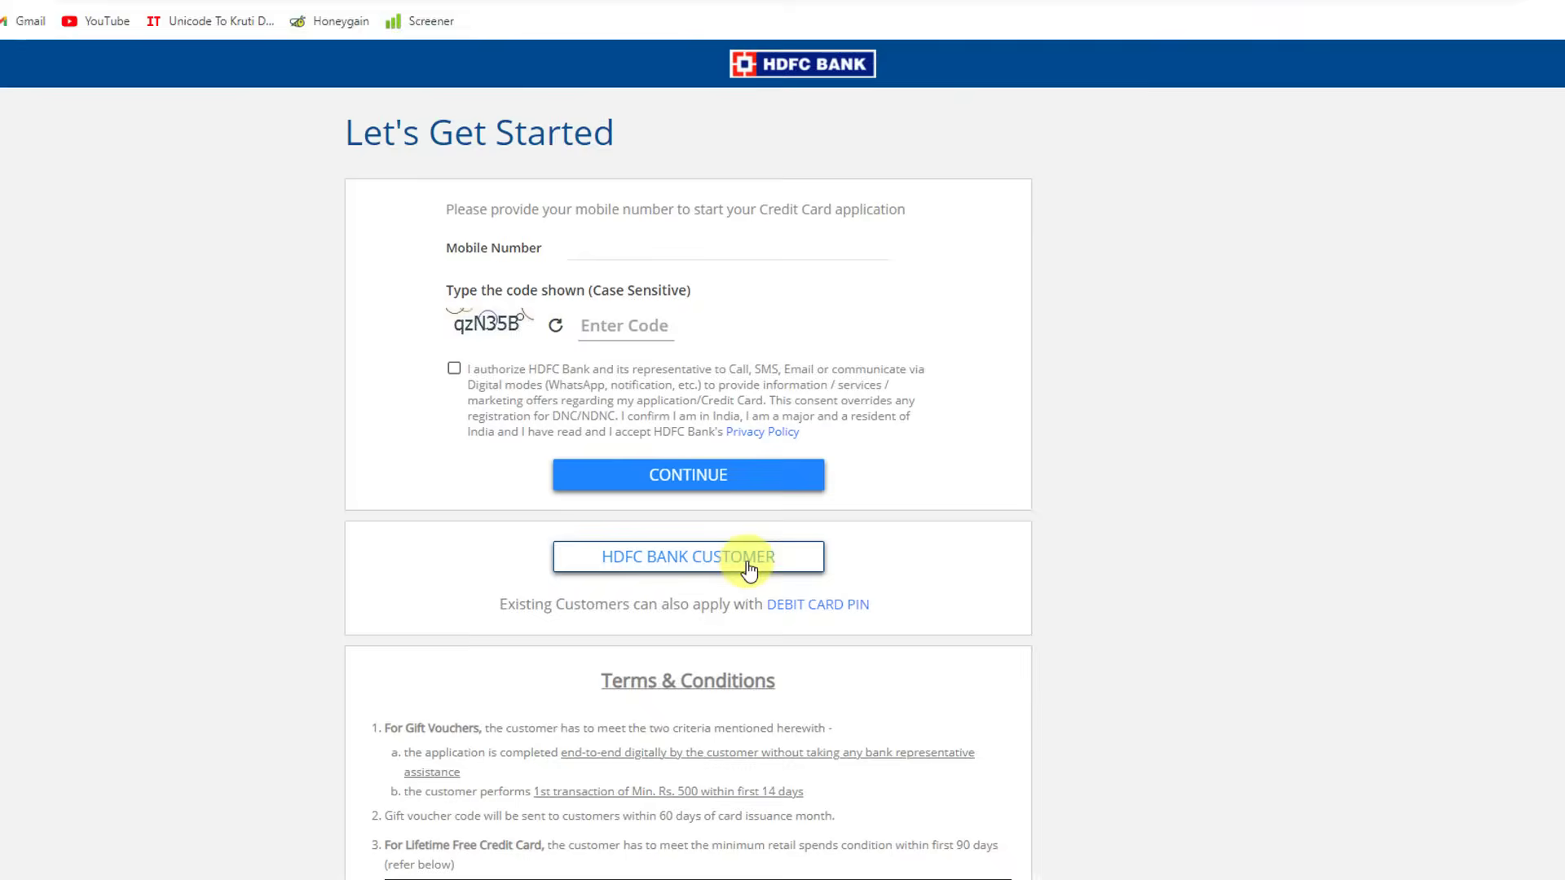
# Log in to NetBanking as an existing HDFC customer and choose Self Employed as employment type
pyautogui.click(728, 567)
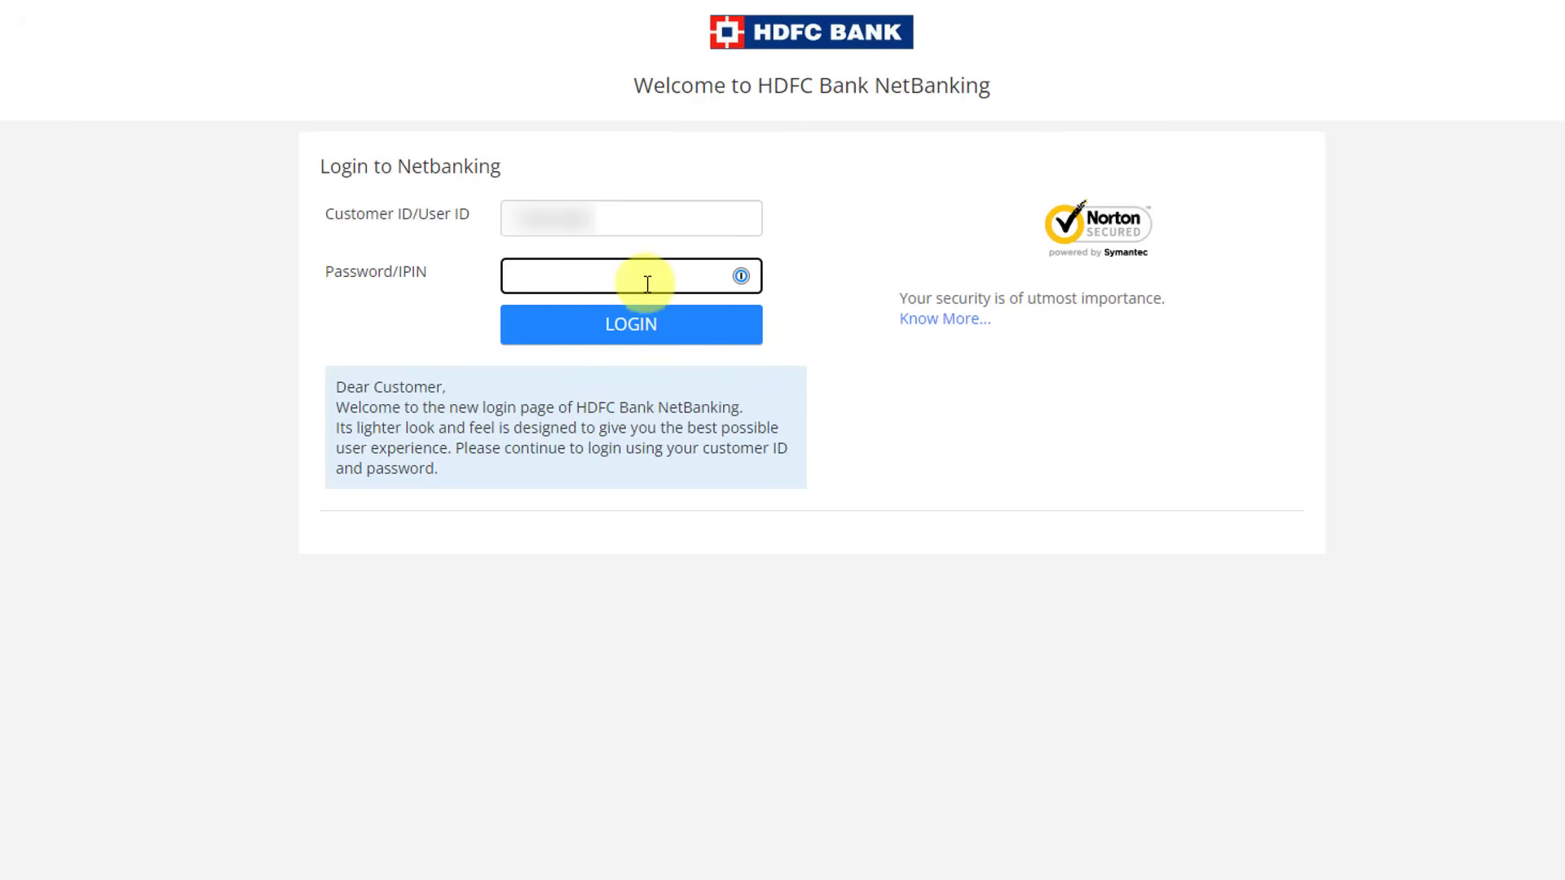
pyautogui.click(593, 330)
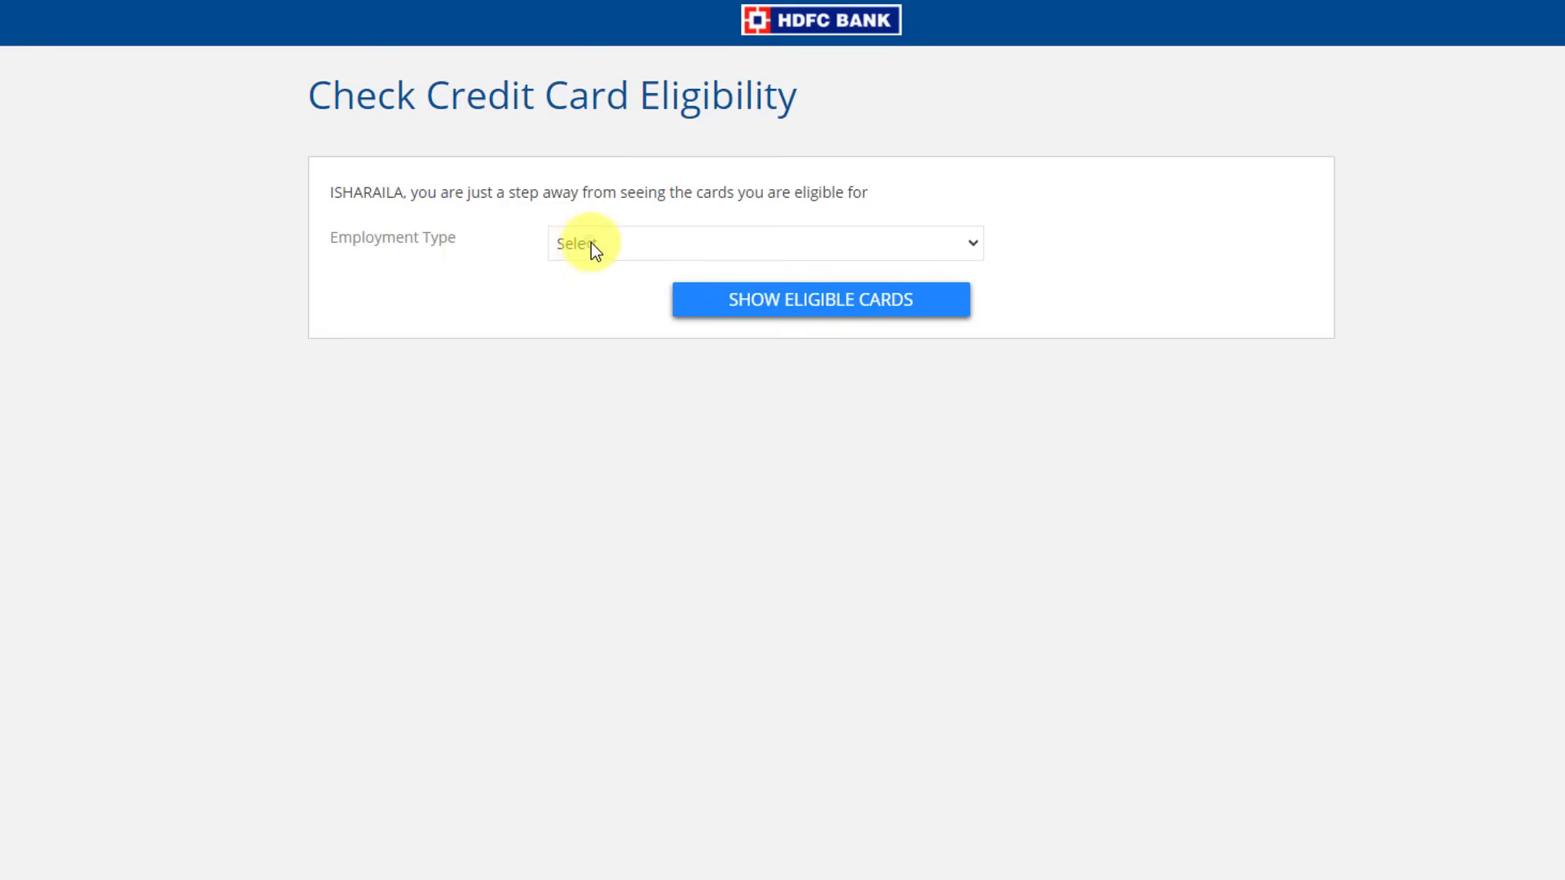
pyautogui.click(590, 243)
pyautogui.click(598, 309)
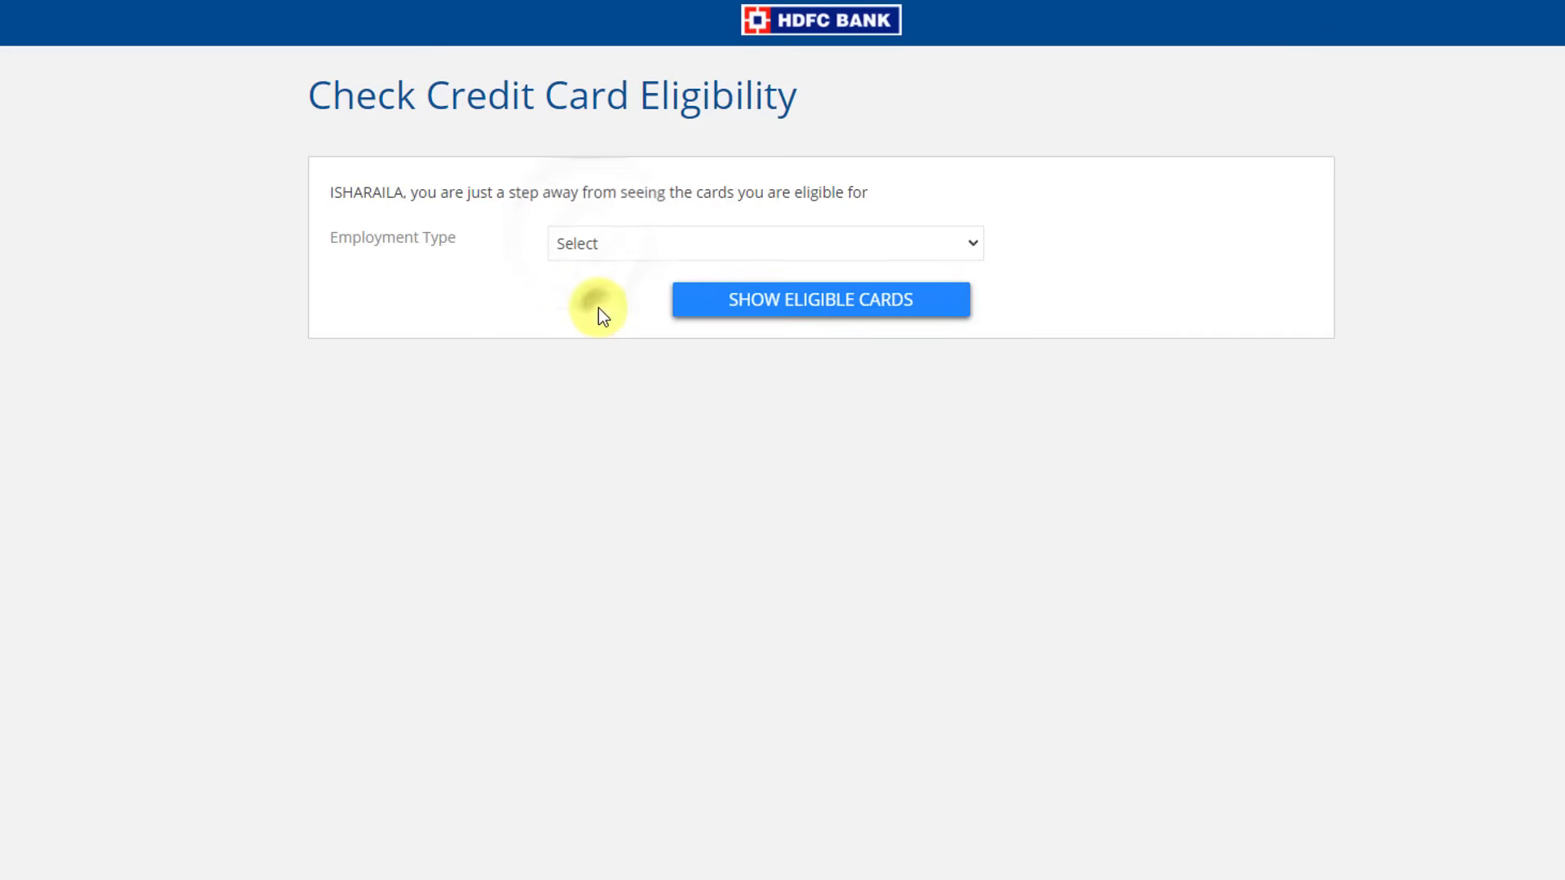
# Check eligible cards, choose the Business MoneyBack card and start its application
pyautogui.click(716, 356)
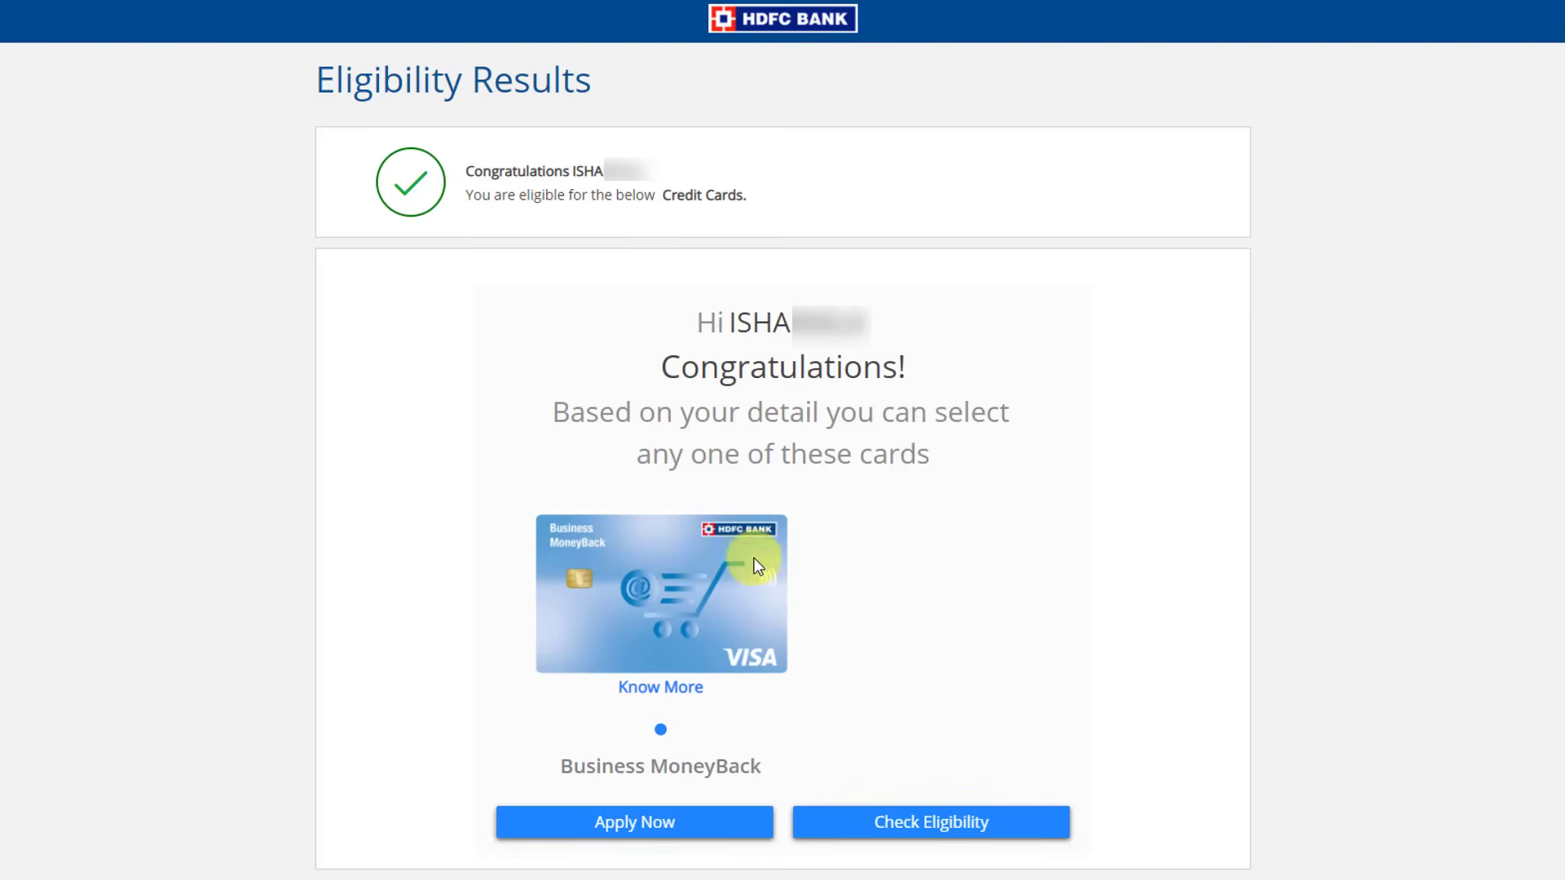
pyautogui.click(683, 584)
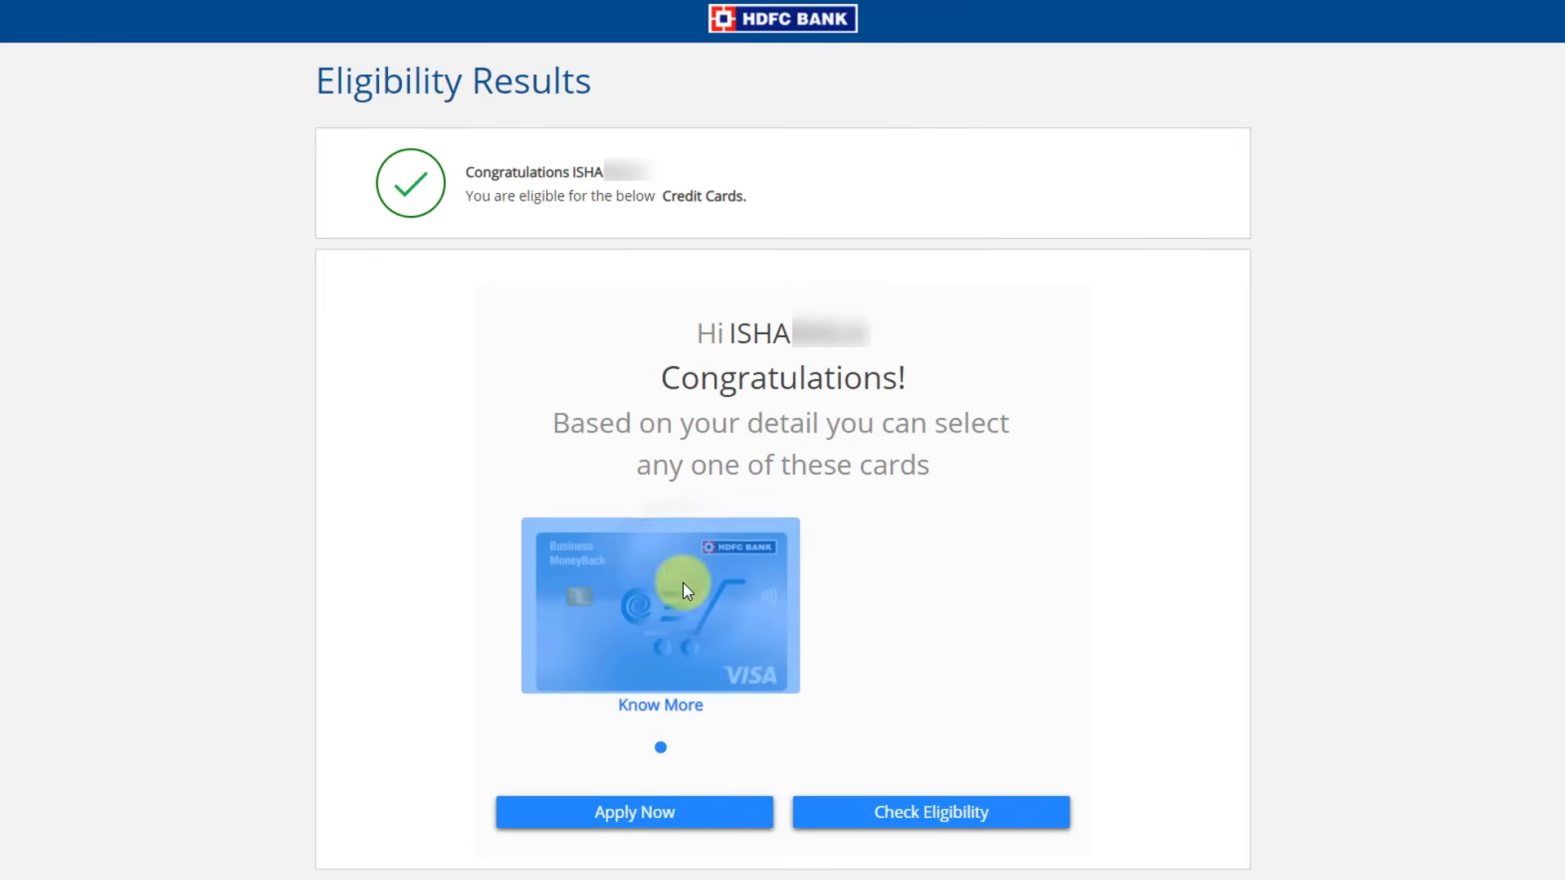
pyautogui.click(664, 815)
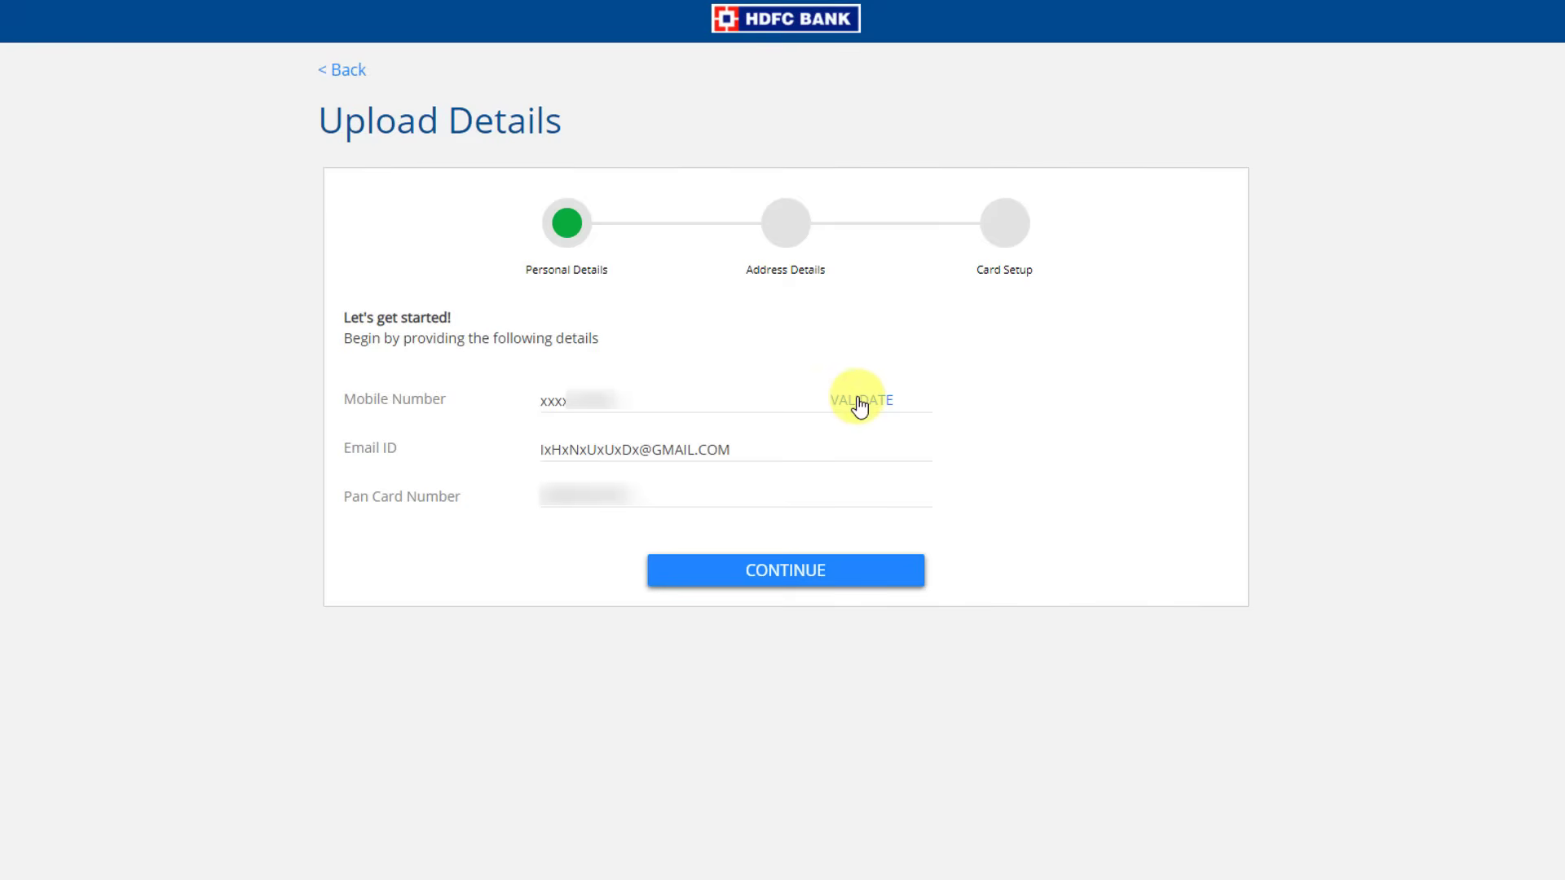
# Verify the mobile number by OTP and set Current Residence Address as the delivery address
pyautogui.click(860, 405)
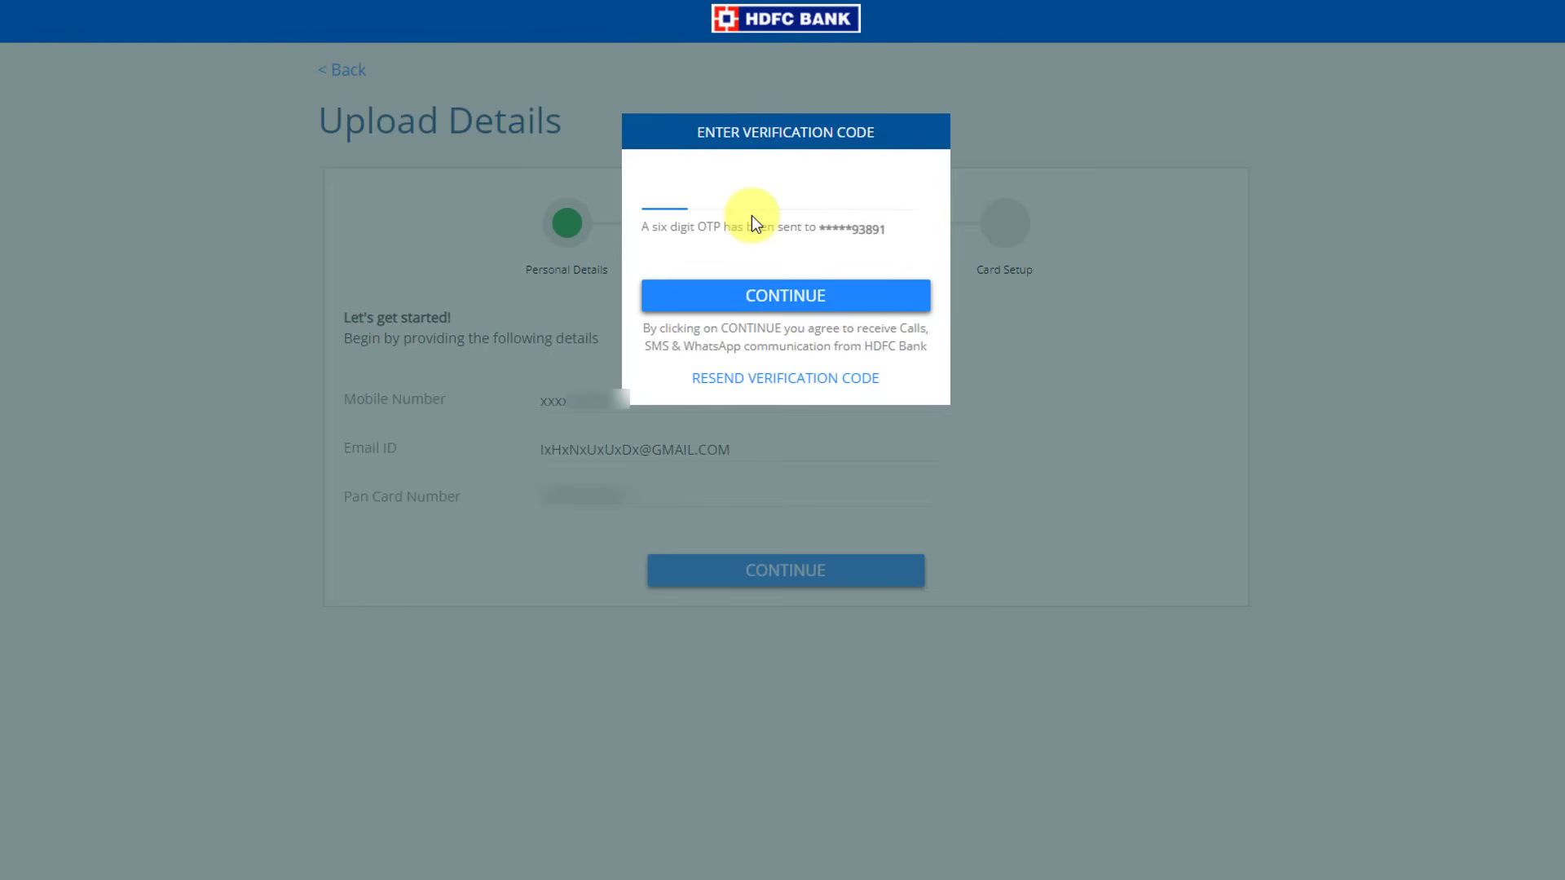
pyautogui.click(840, 315)
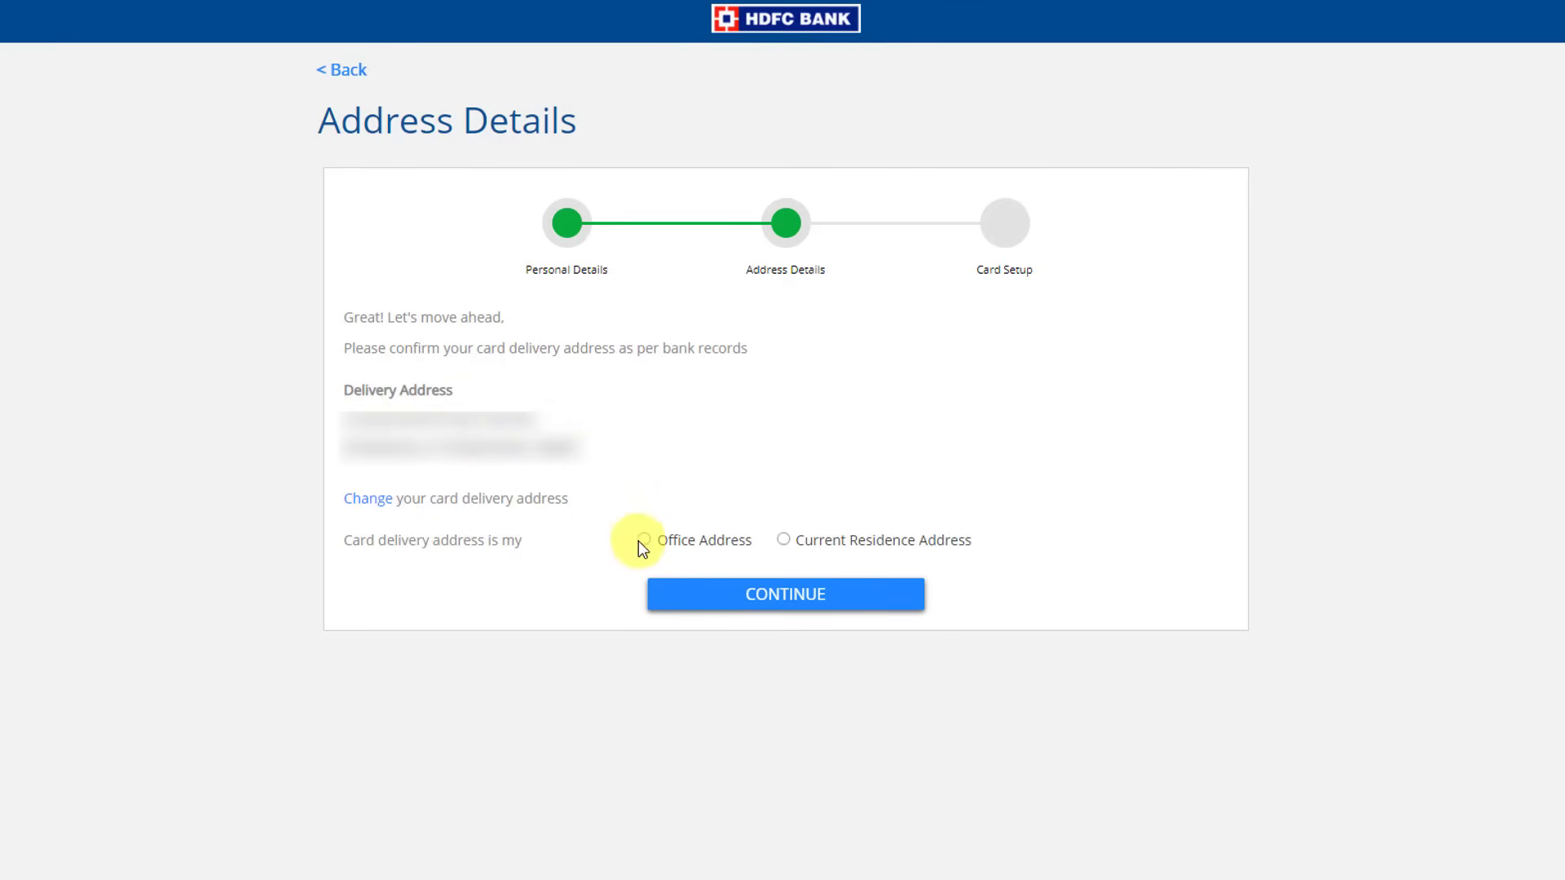
pyautogui.click(784, 541)
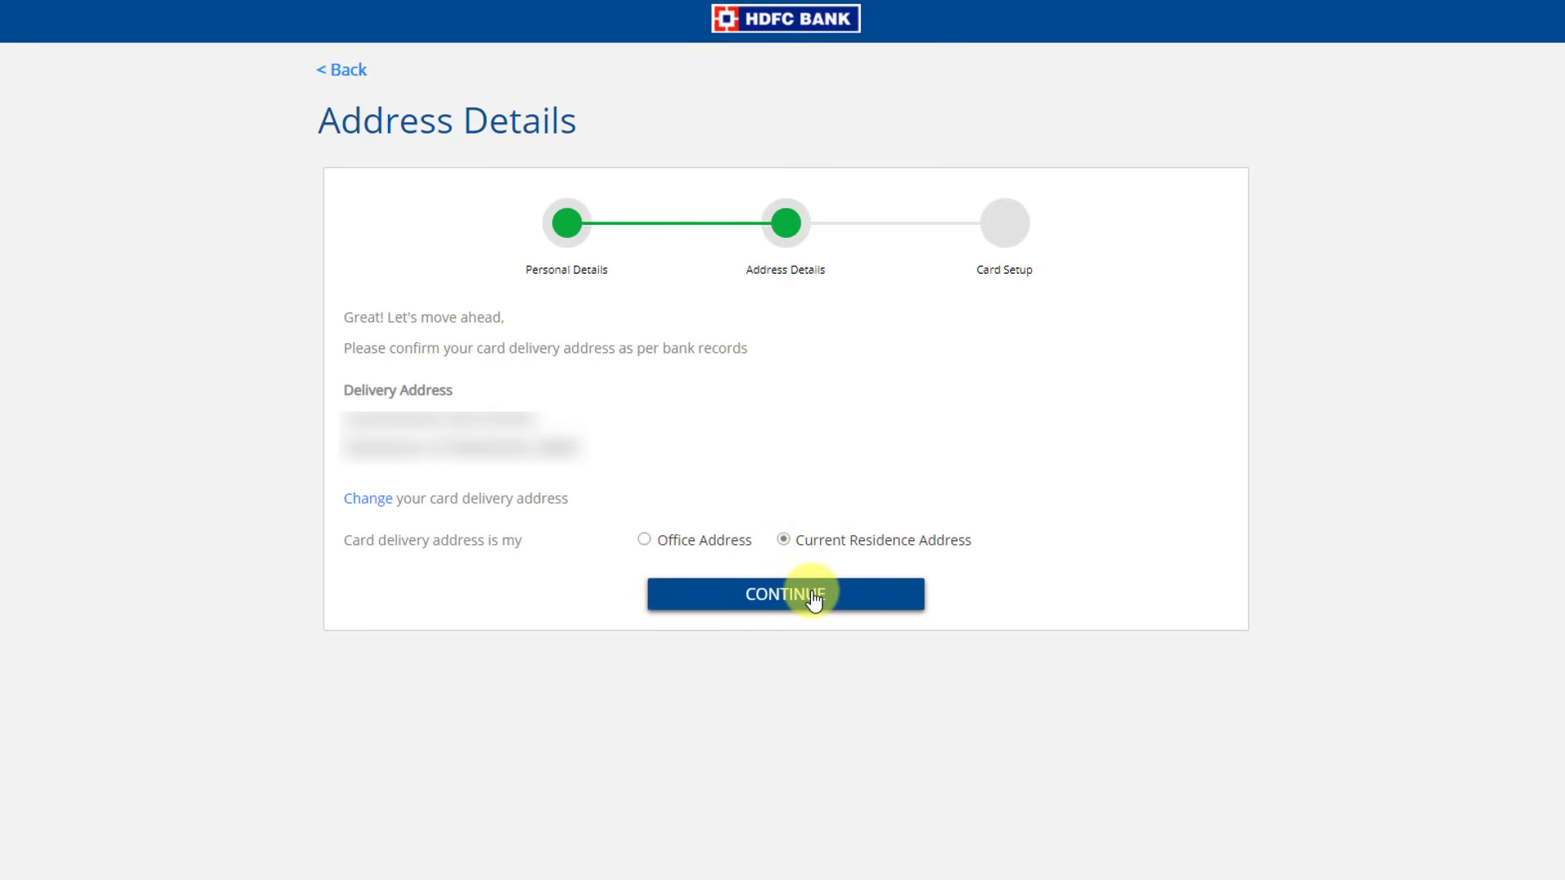
pyautogui.click(813, 597)
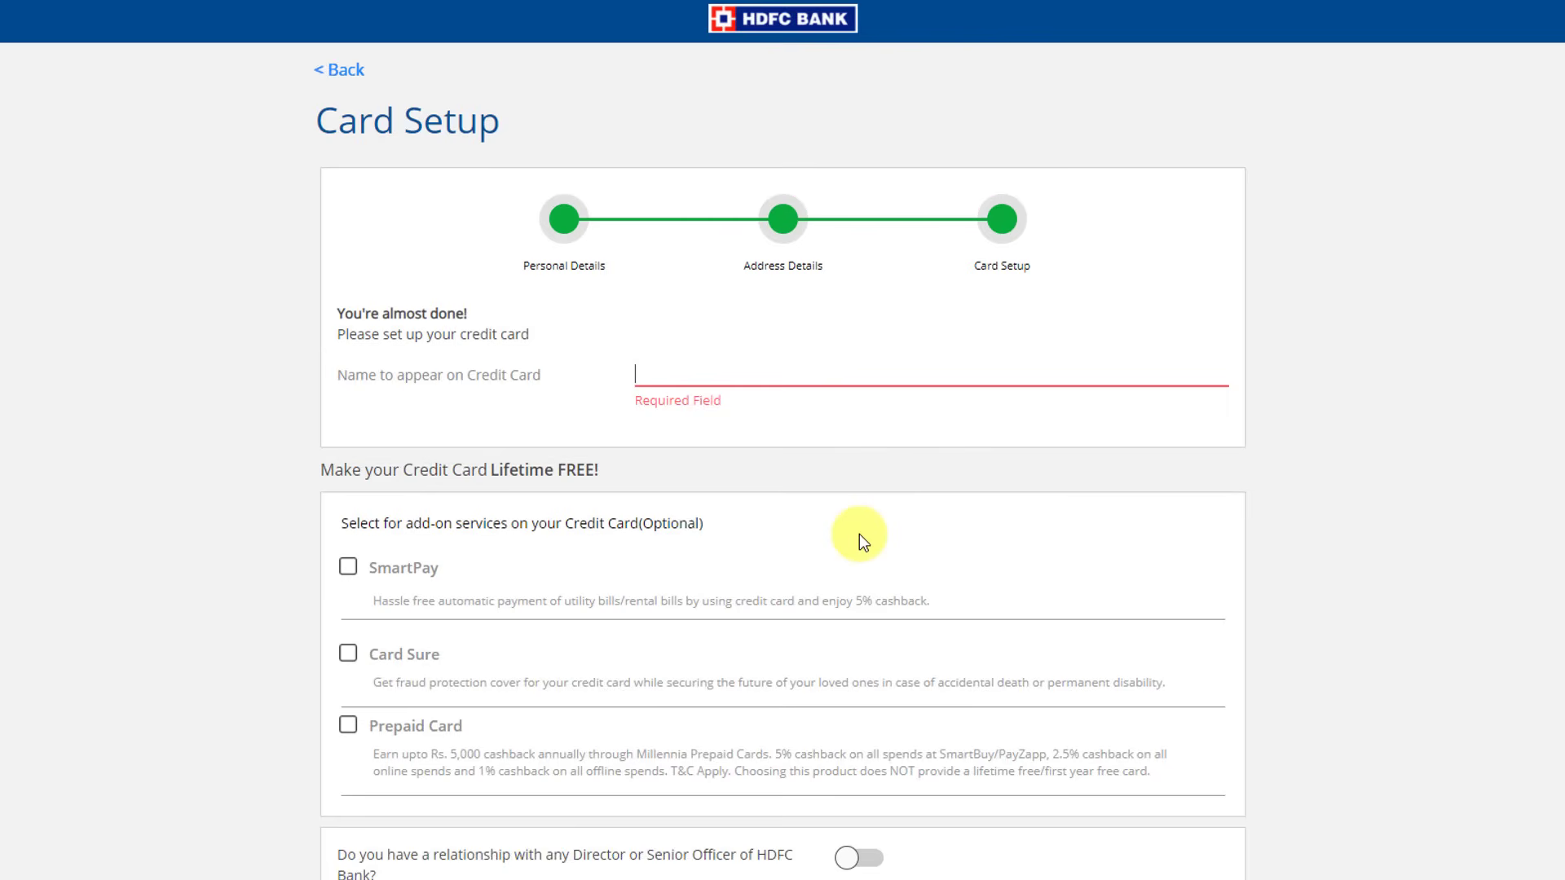
# Enter the cardholder's name to appear on the card and add the SmartPay service
pyautogui.click(701, 380)
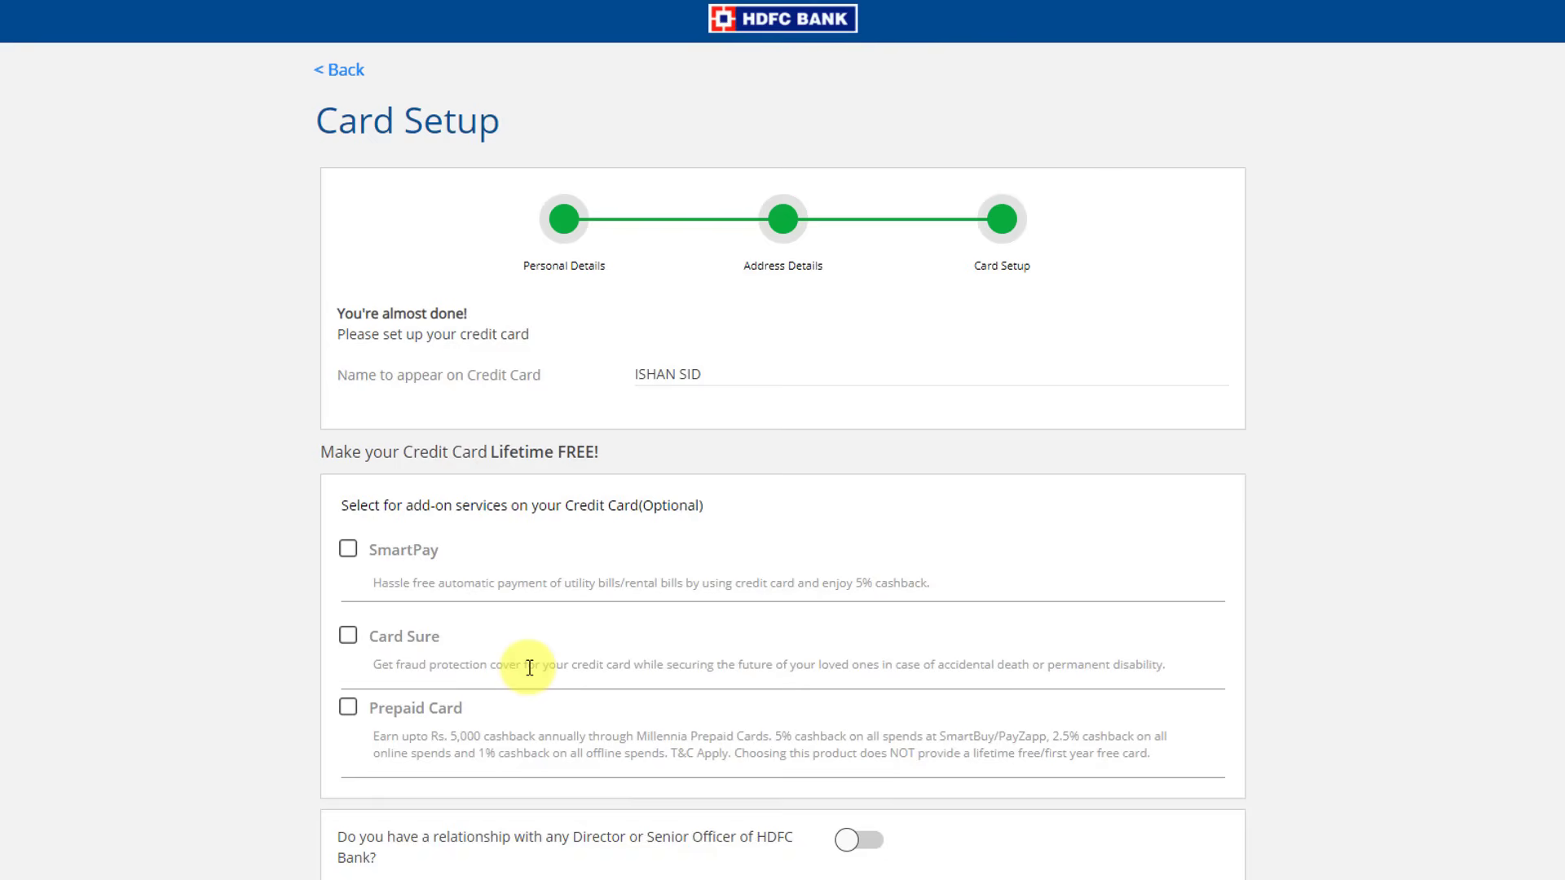
pyautogui.click(352, 553)
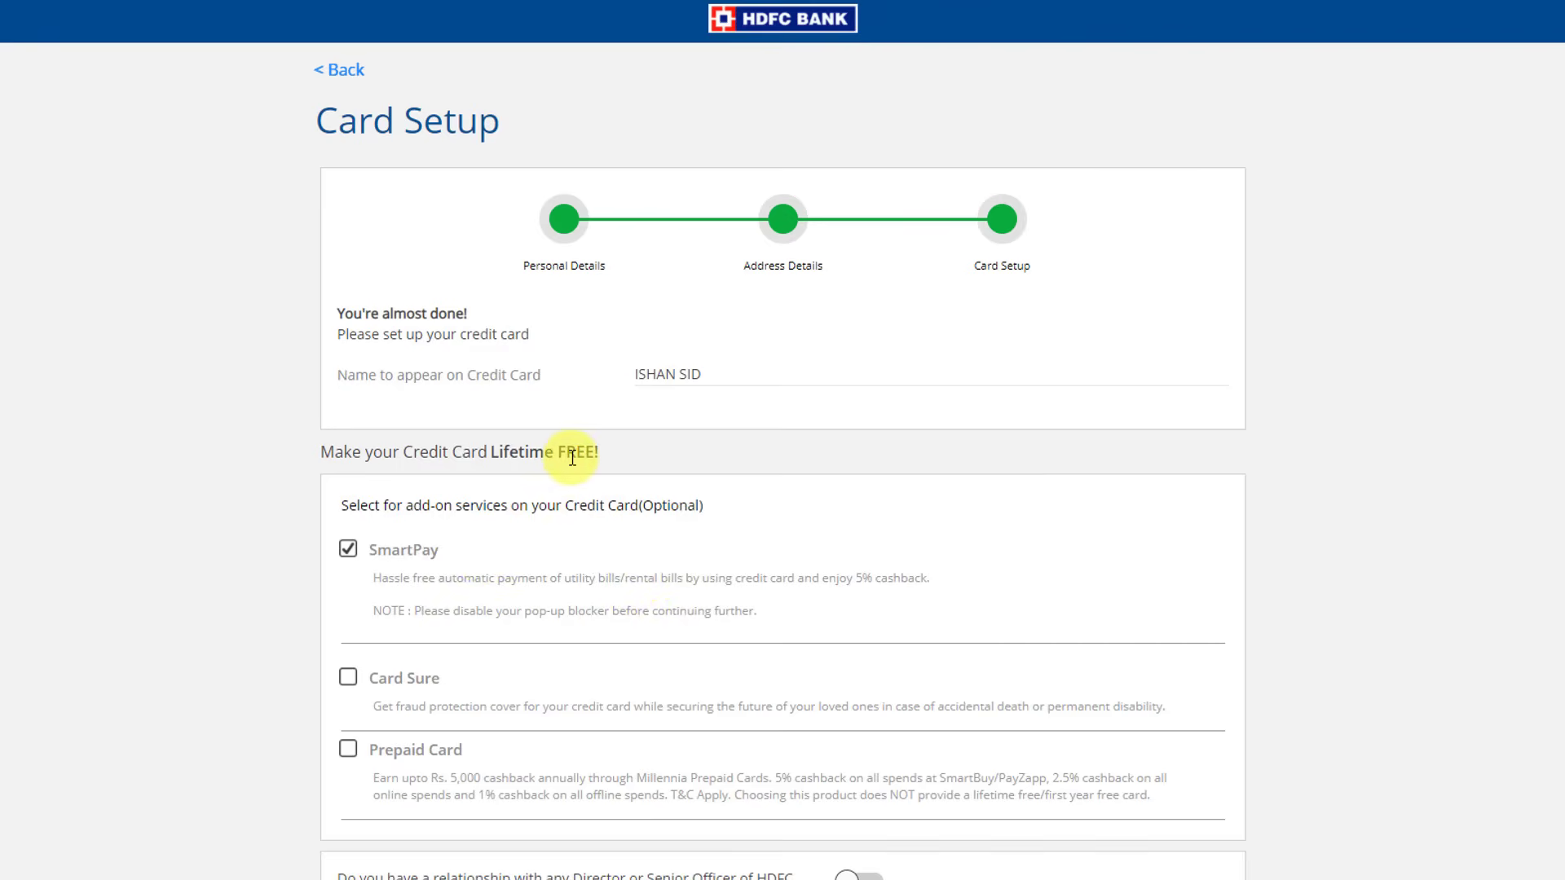
# Move past the Bank Use step with channel Website Download
pyautogui.scroll(-2, 572, 458)
pyautogui.click(903, 852)
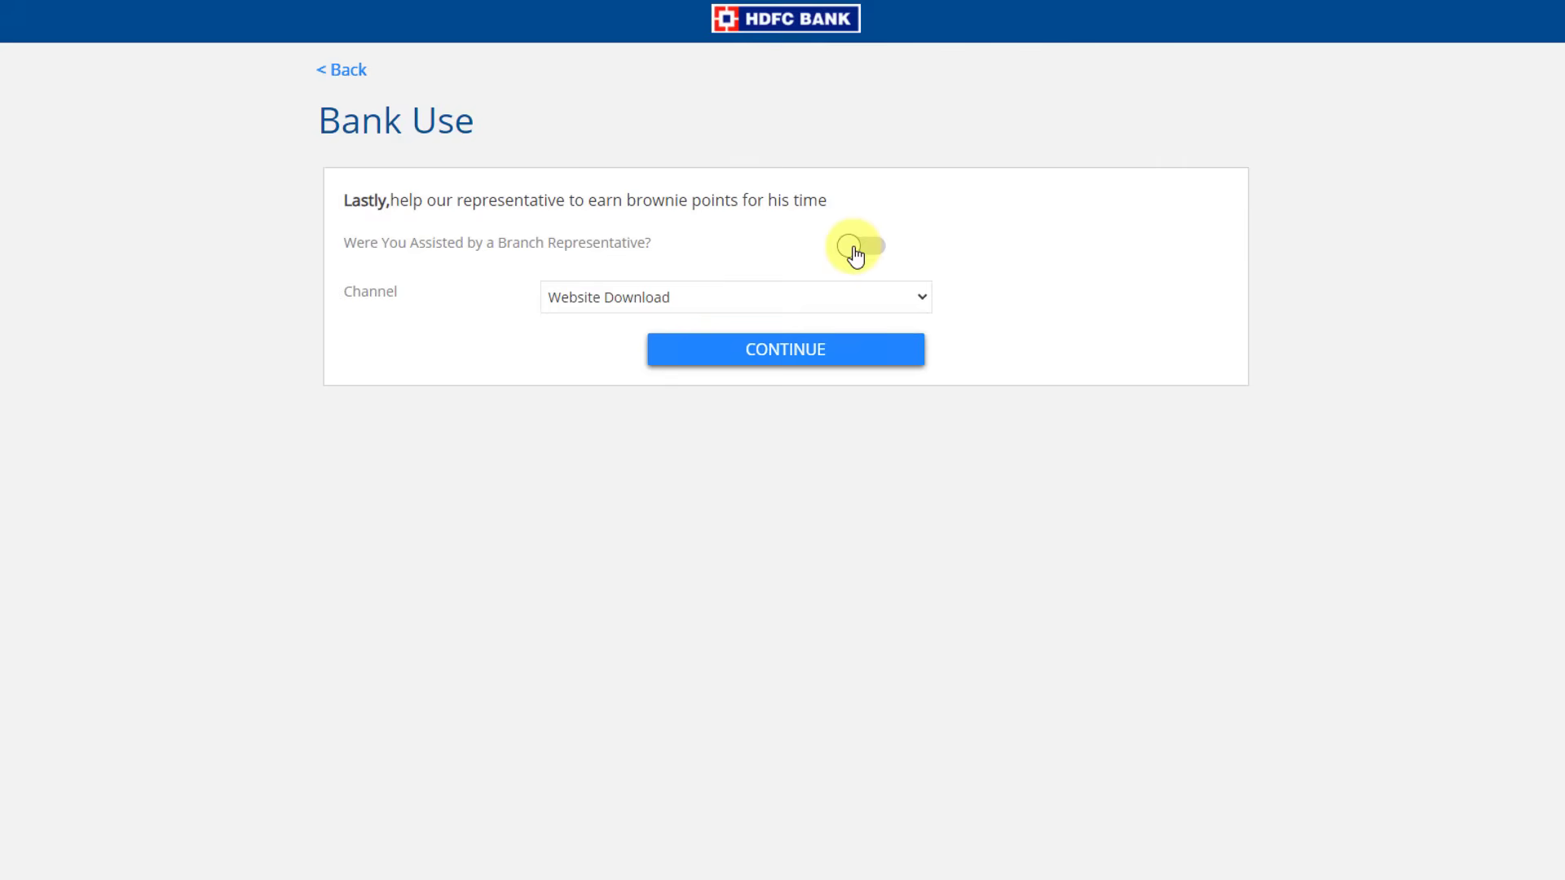
pyautogui.click(754, 352)
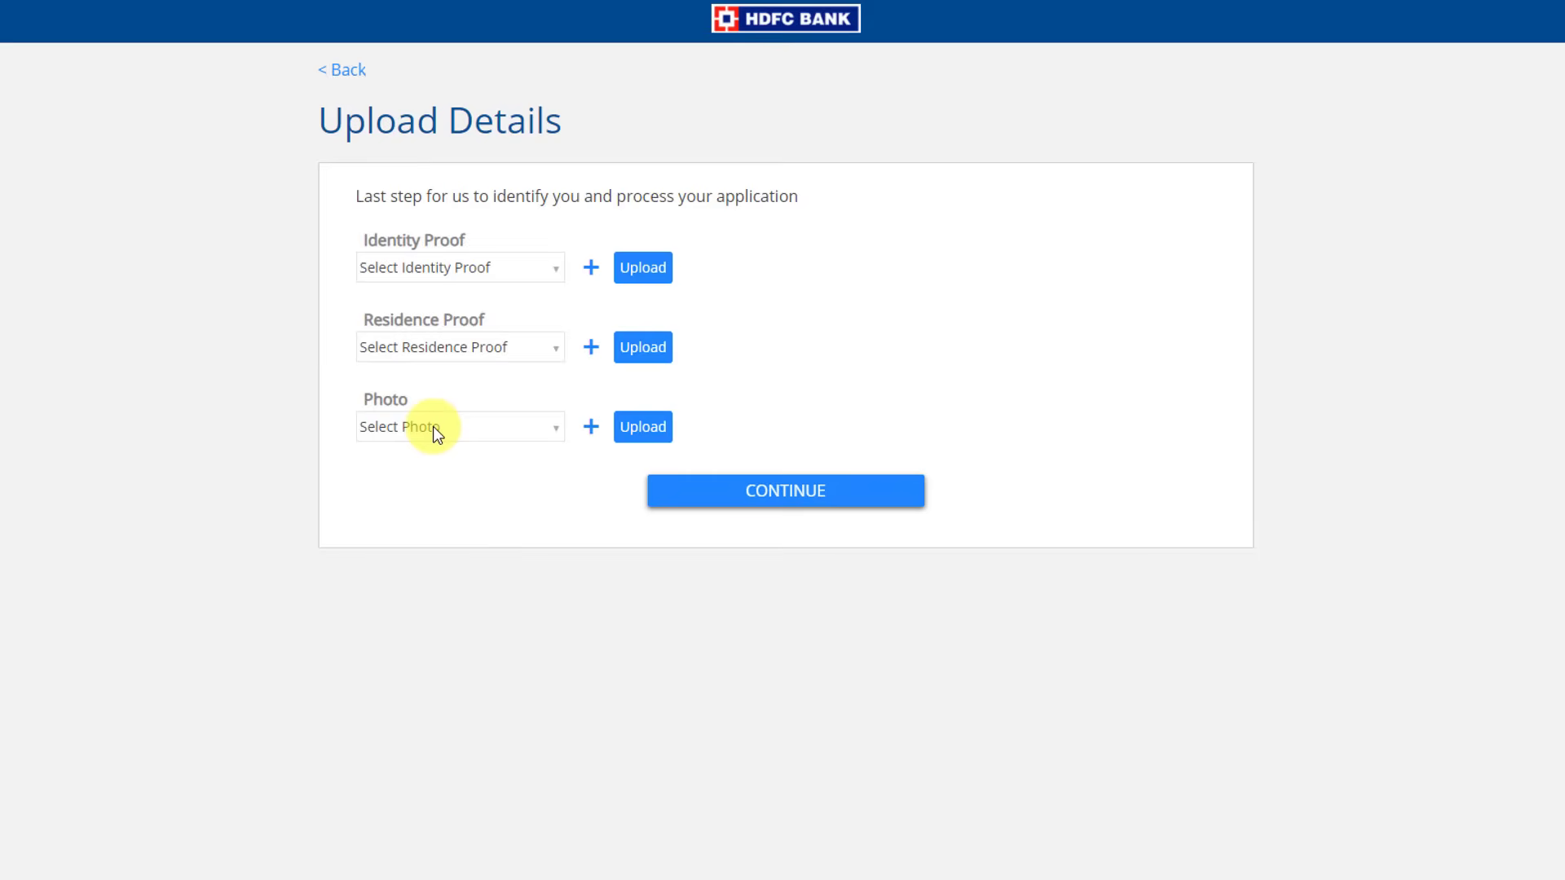
# Upload PAN Card as identity proof and Aadhaar Card as residence proof
pyautogui.click(454, 267)
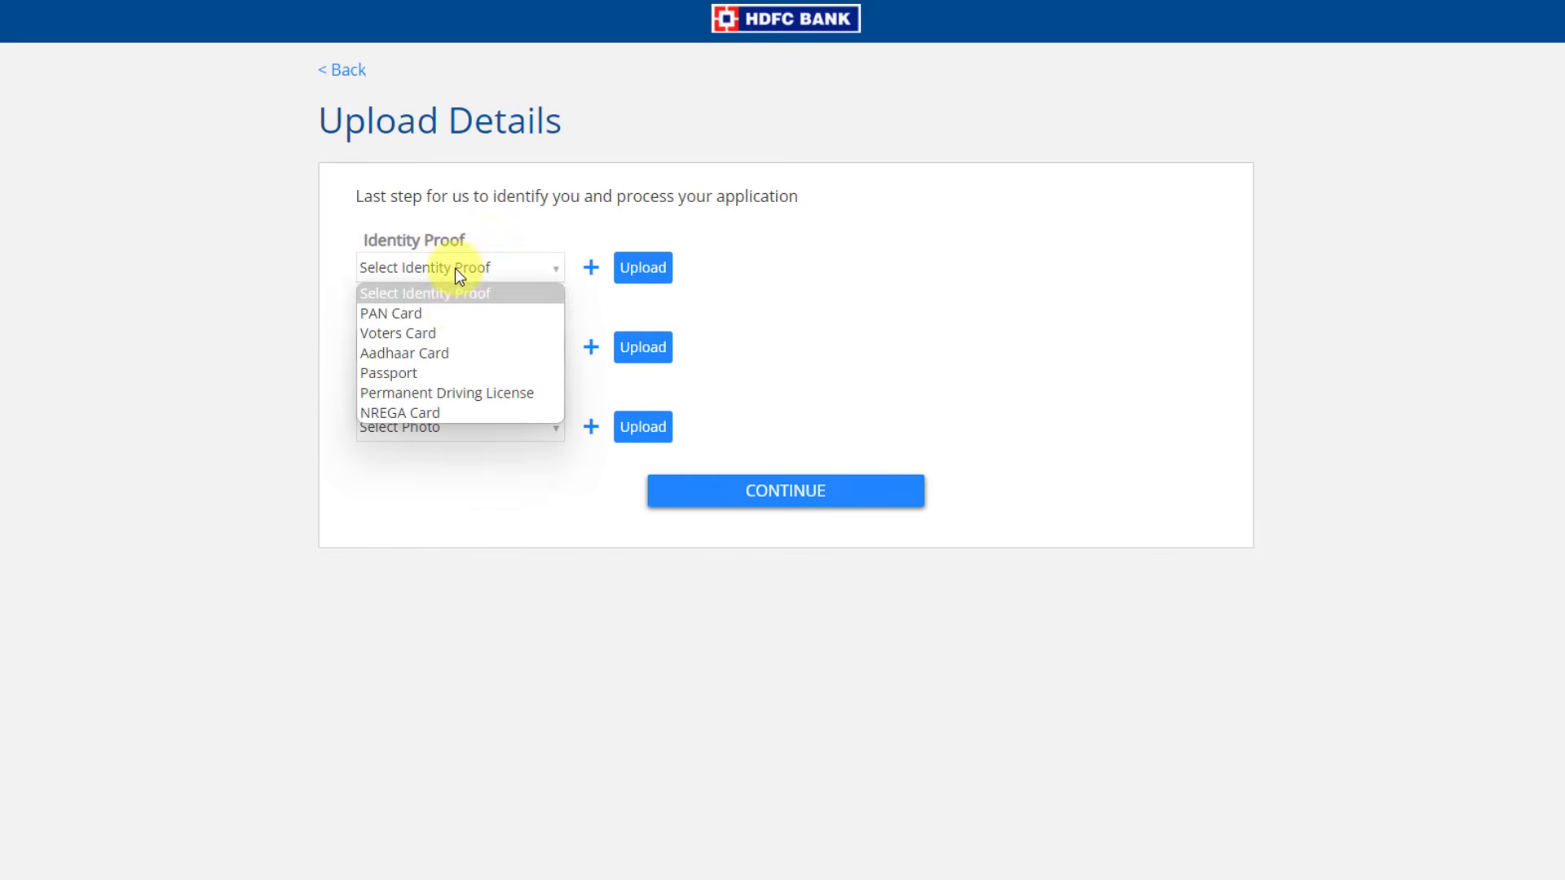
pyautogui.click(460, 316)
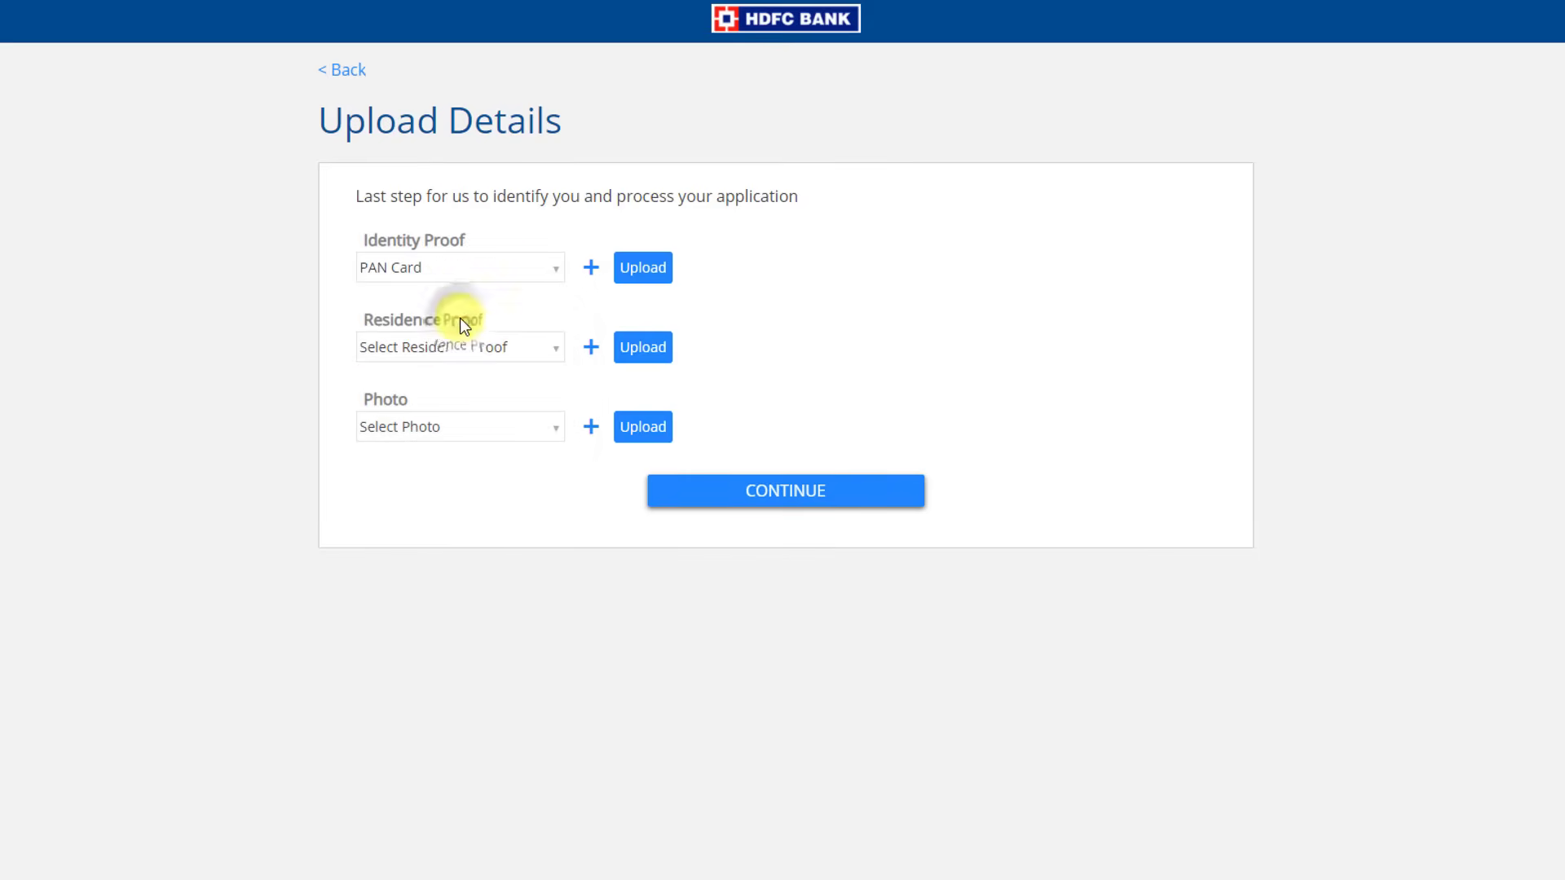
pyautogui.click(591, 269)
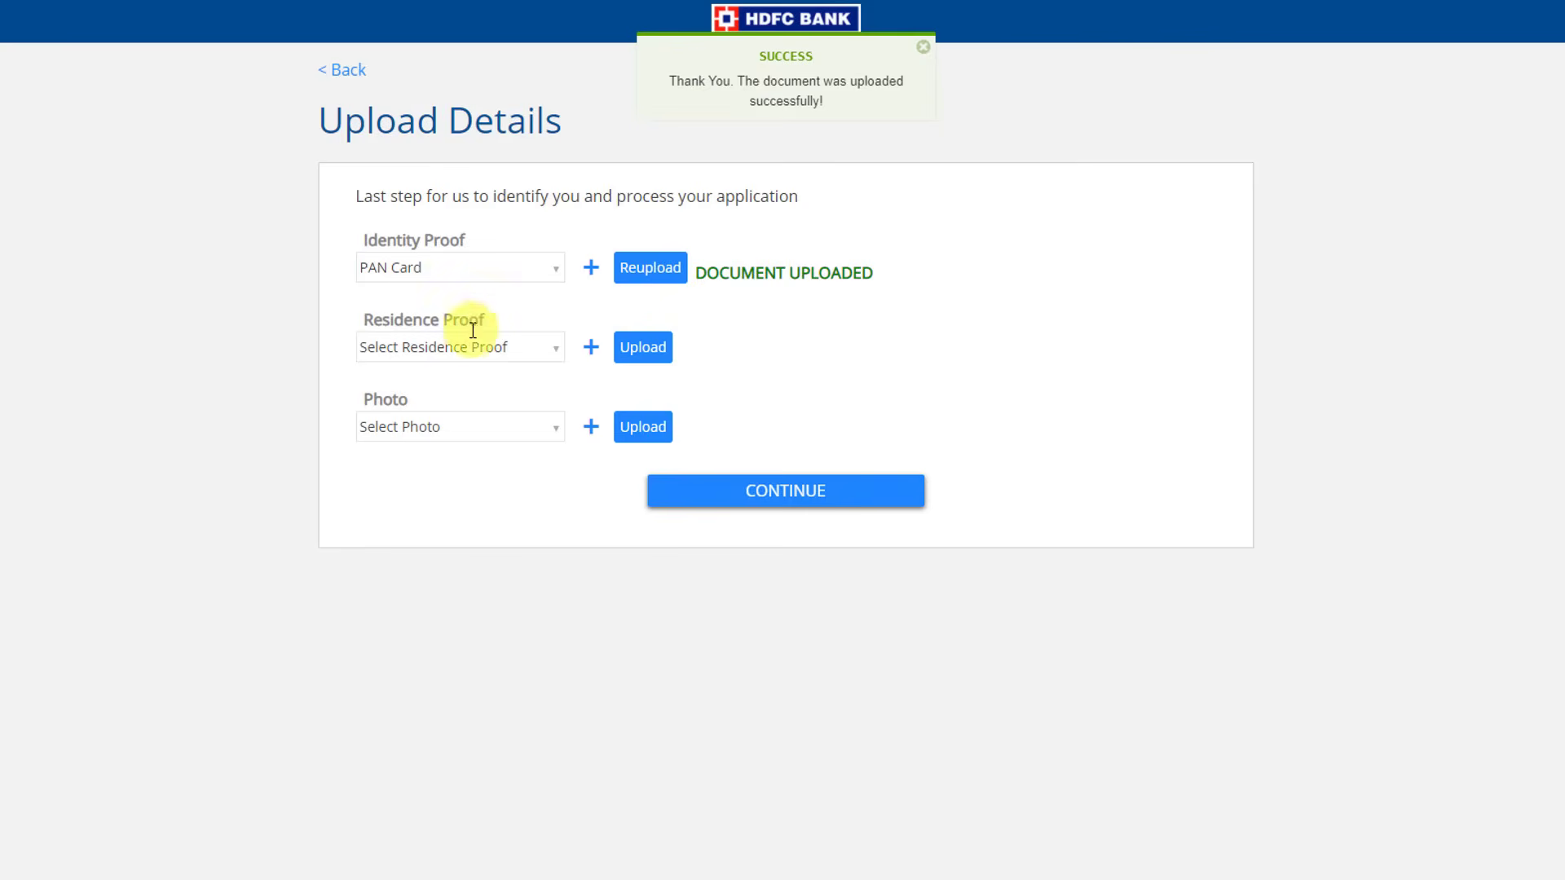
pyautogui.click(482, 346)
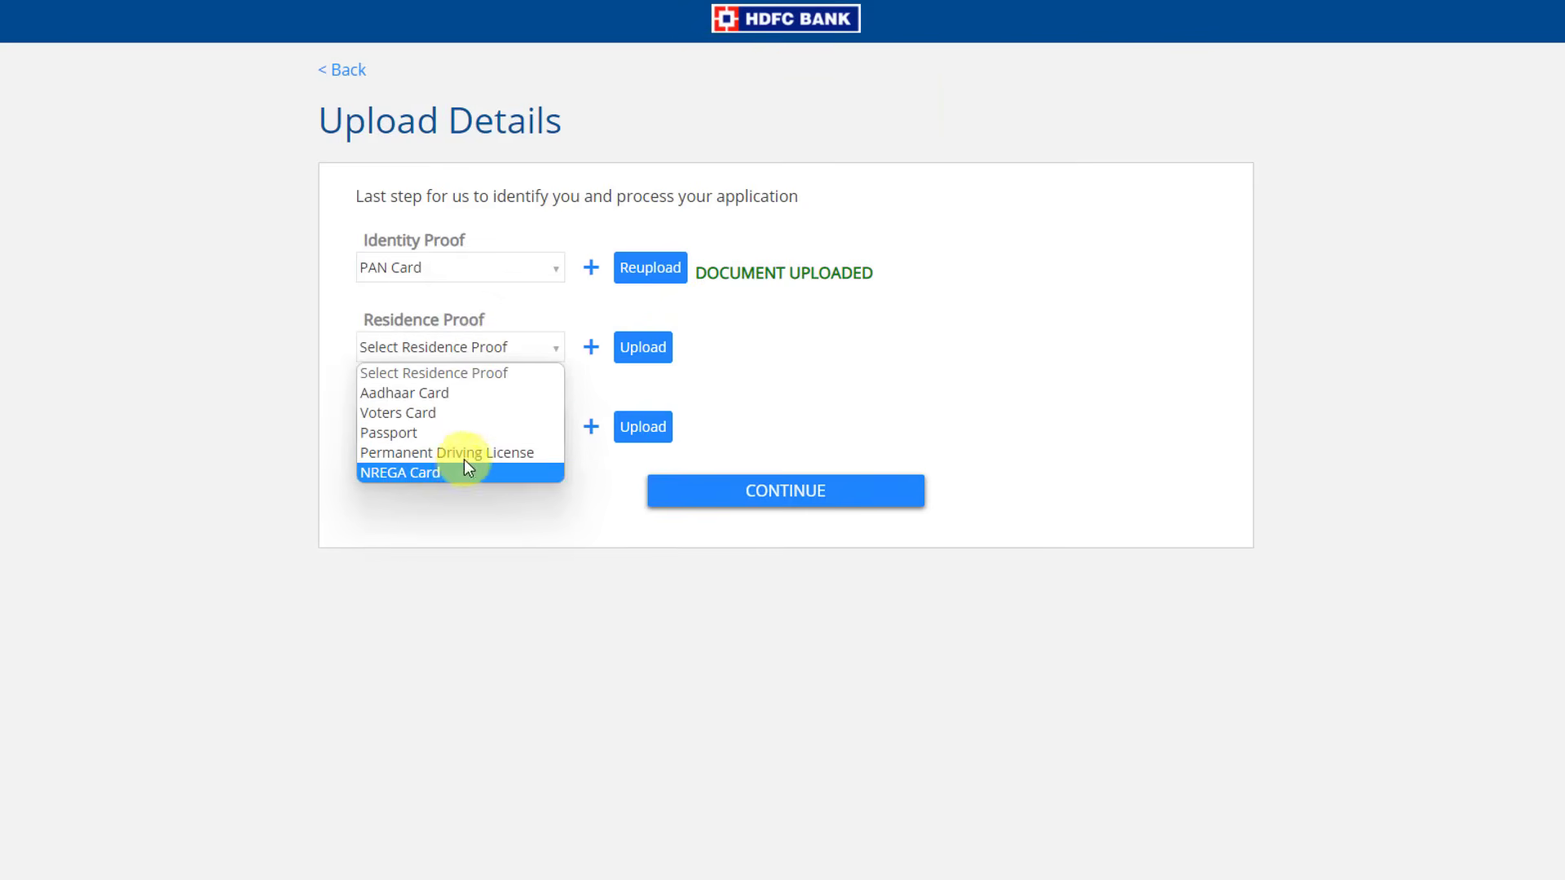
pyautogui.click(405, 393)
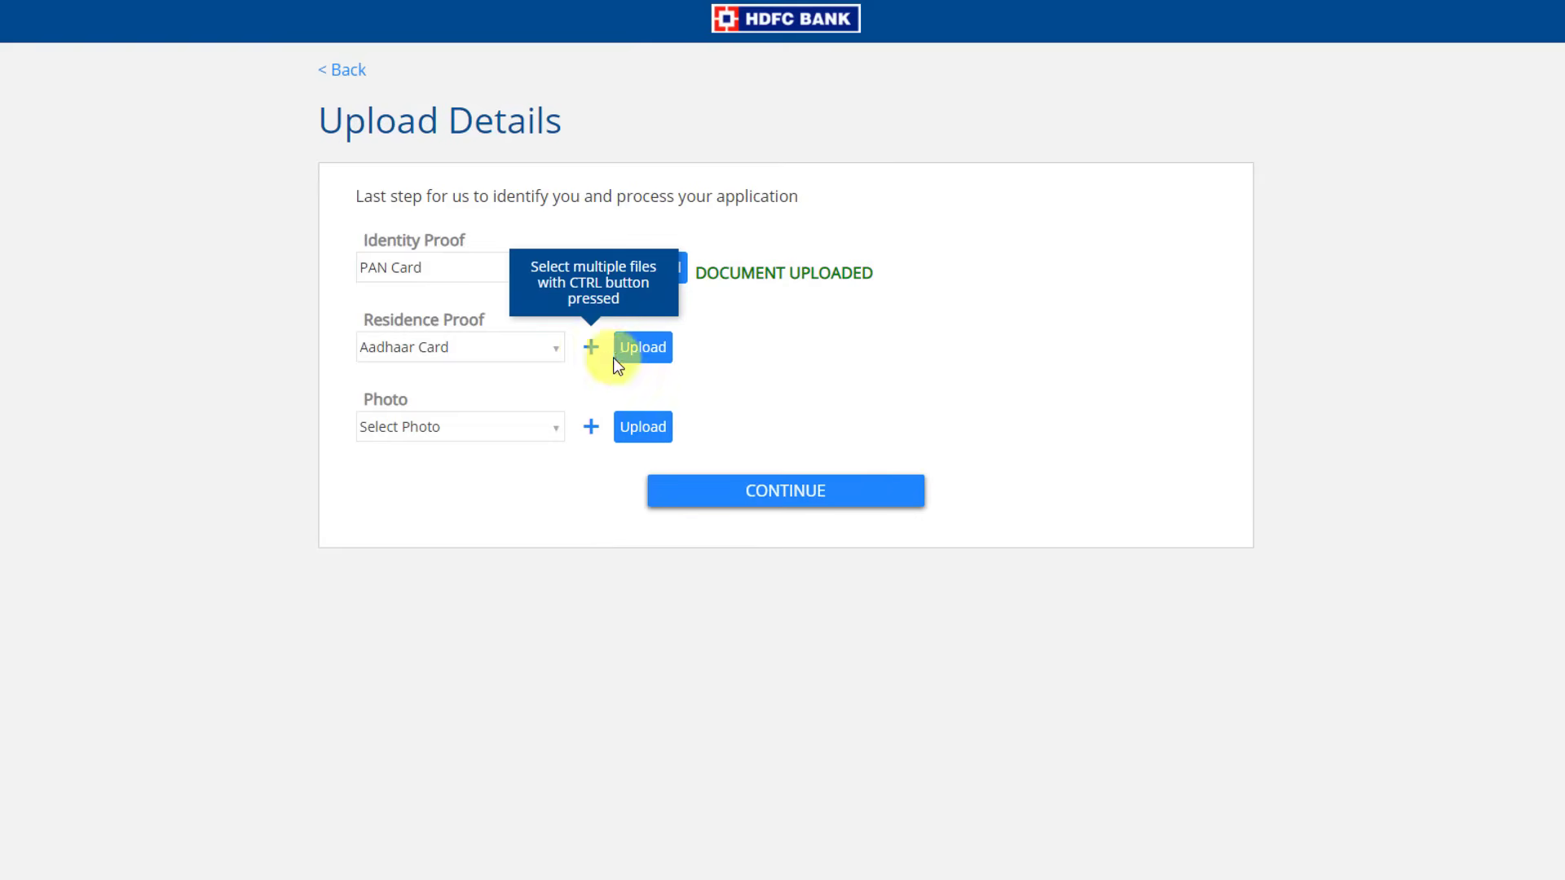
pyautogui.click(673, 365)
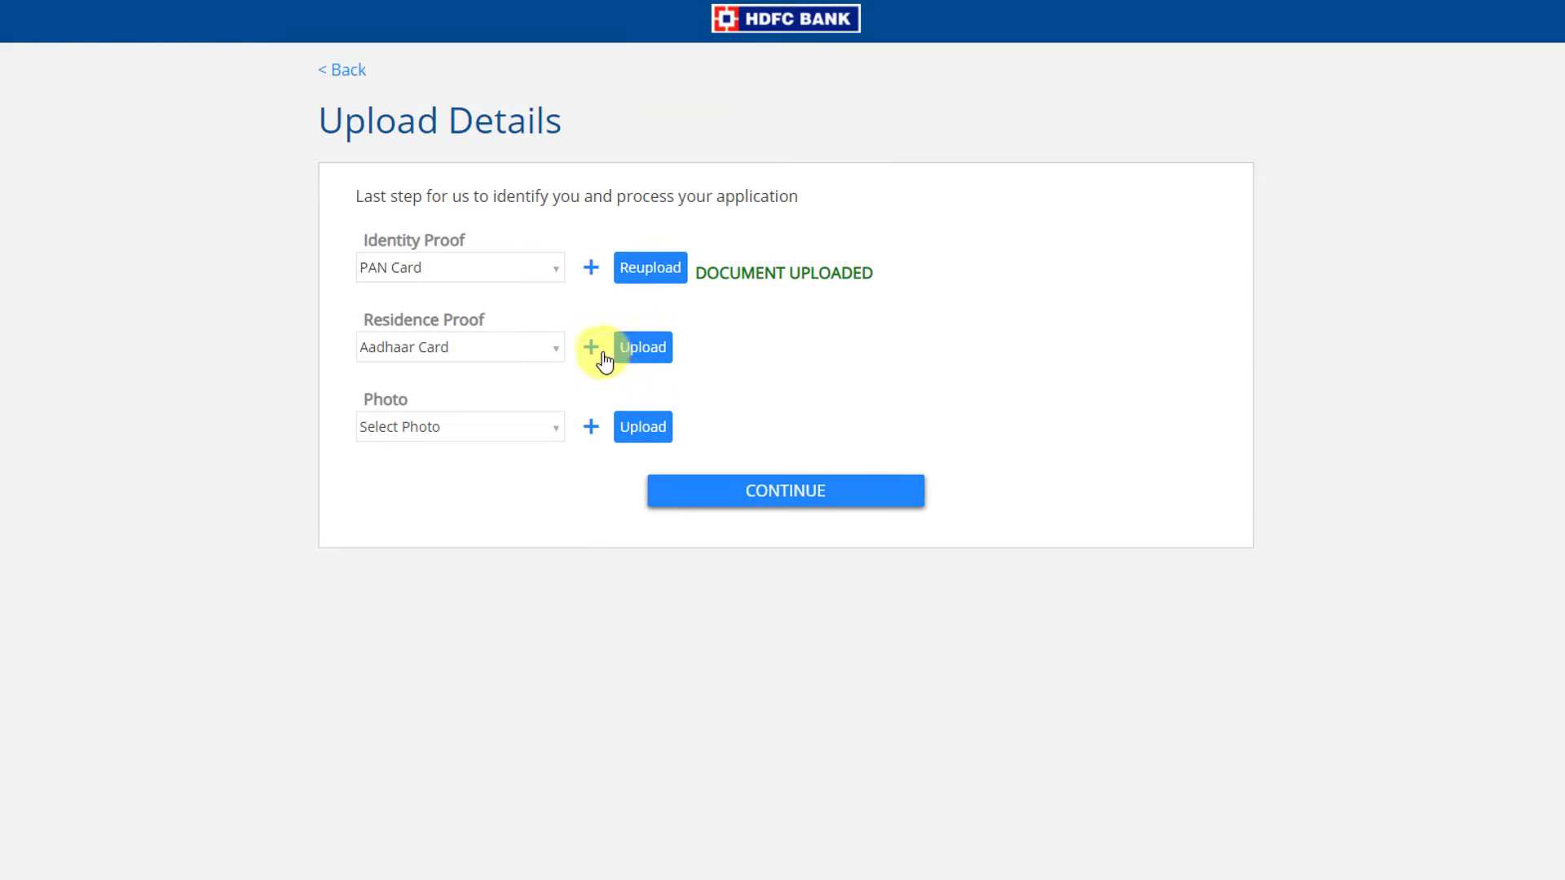
# Upload a Passport Size Colored Photo and proceed to Terms & Conditions
pyautogui.click(514, 431)
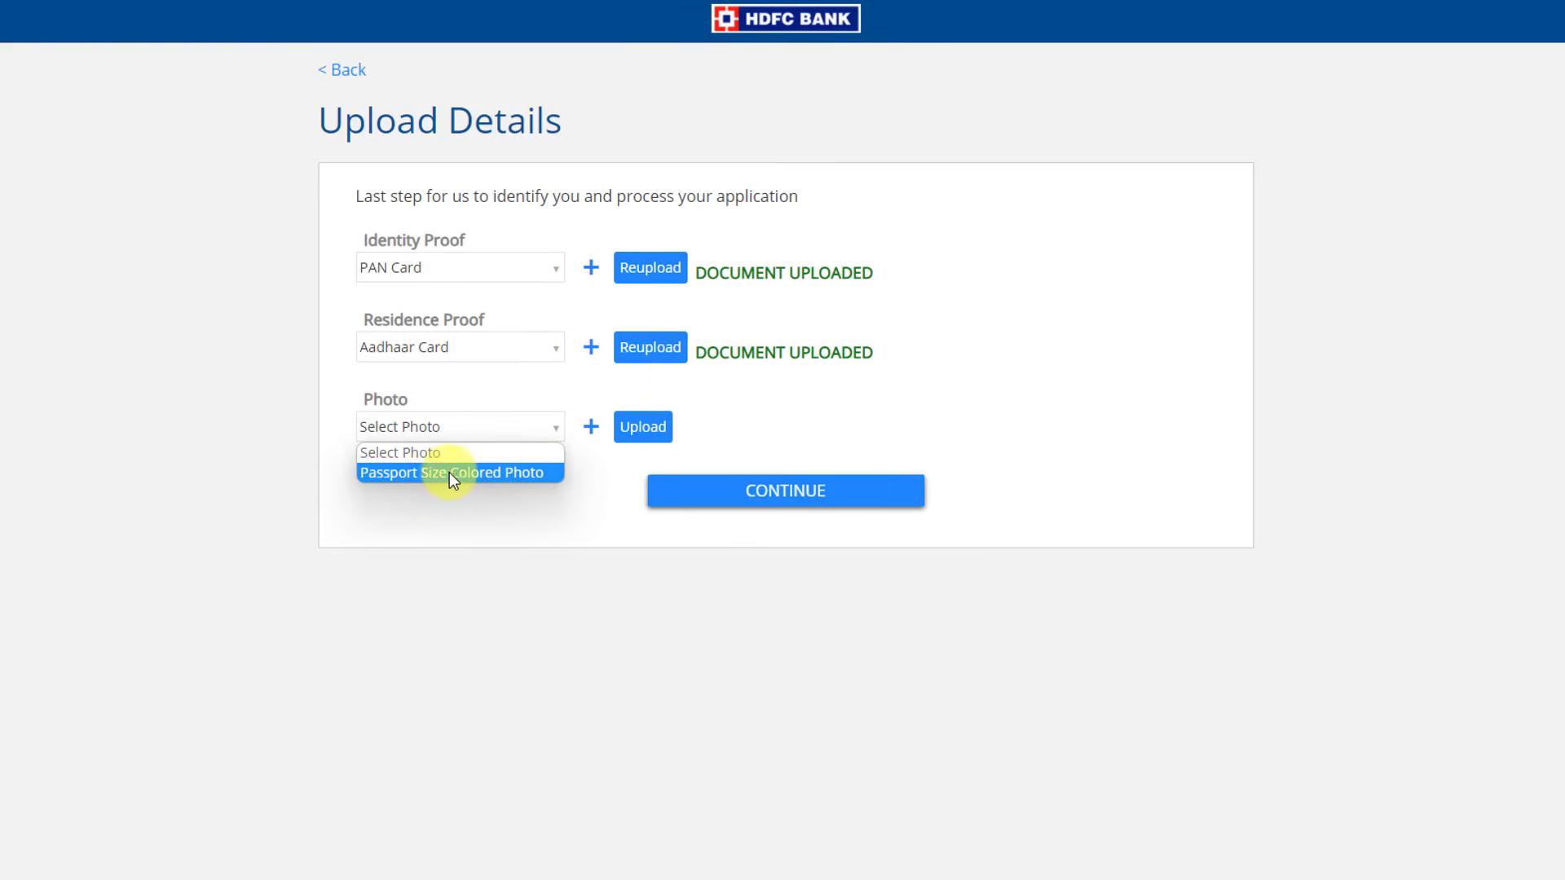
pyautogui.click(481, 475)
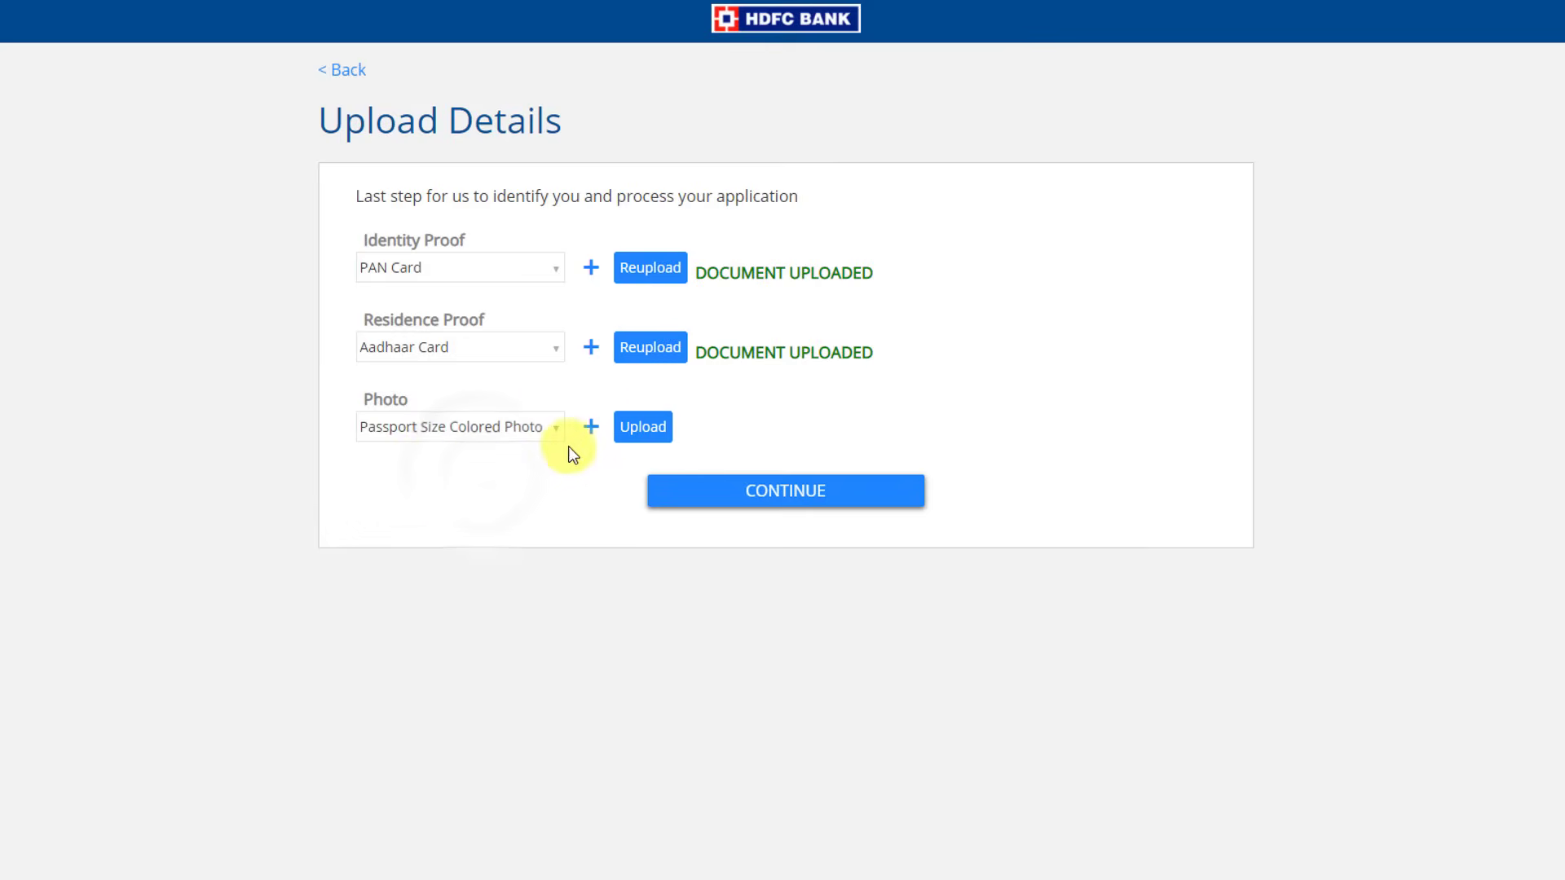
pyautogui.click(643, 427)
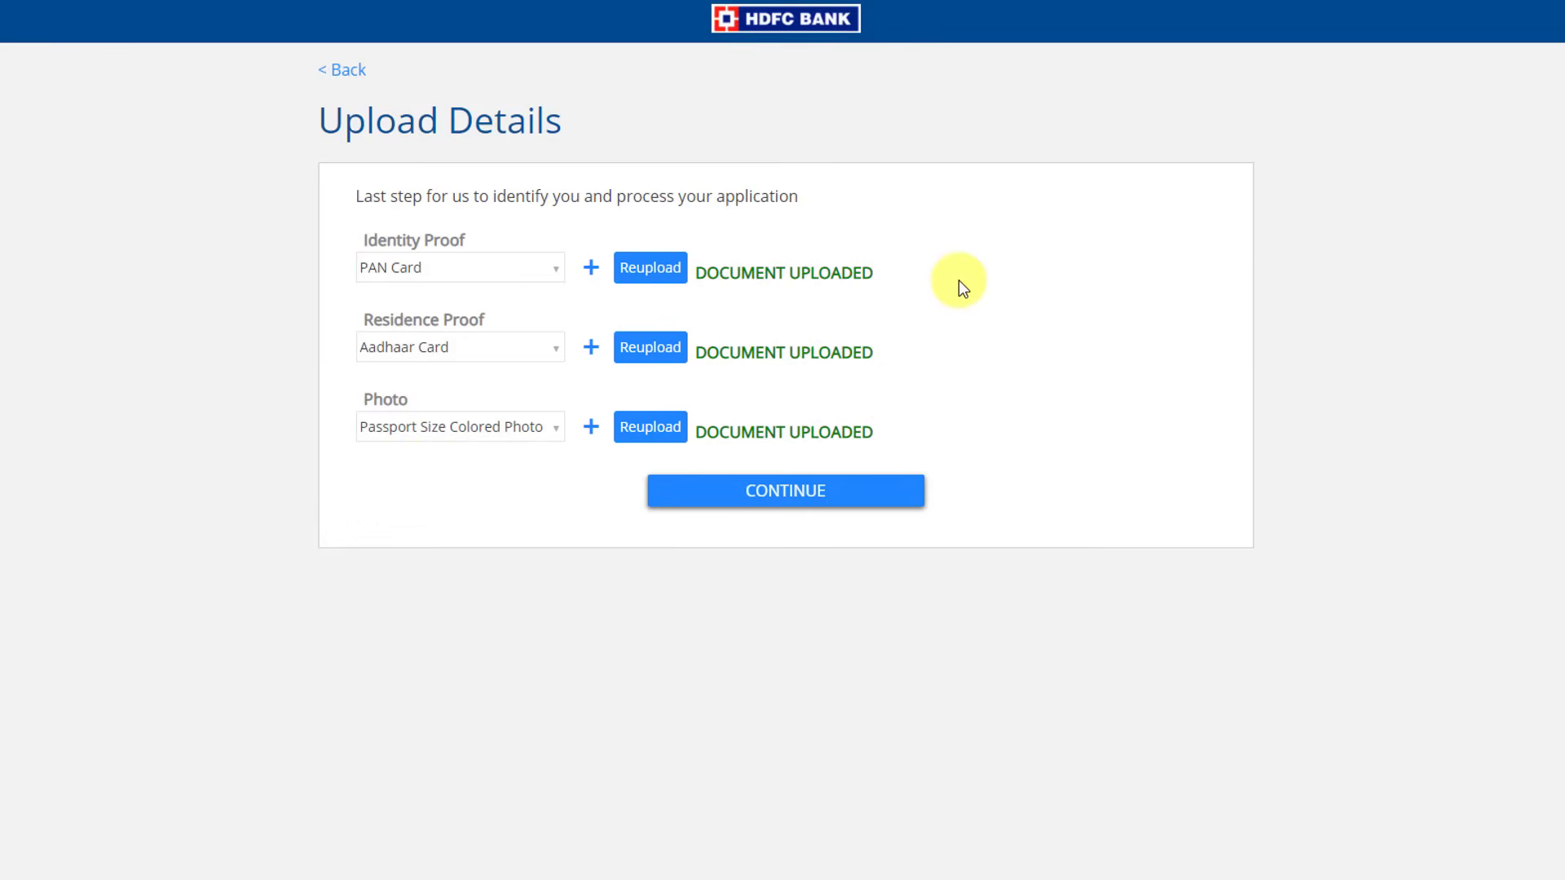
pyautogui.click(756, 489)
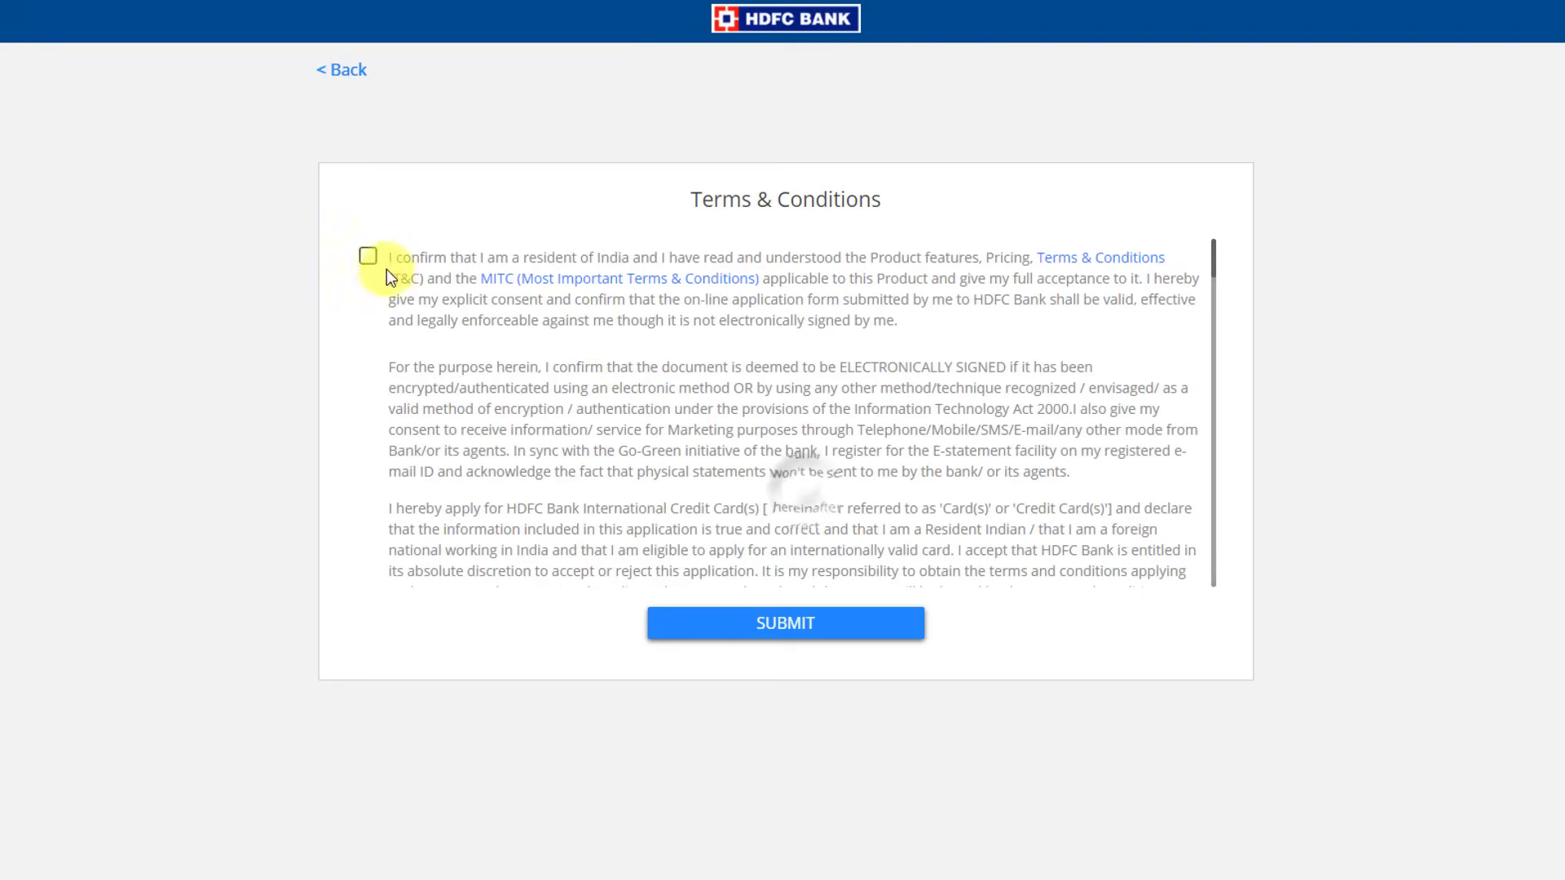
# Accept the terms, submit the application, and select the Application Ref. No
pyautogui.click(368, 256)
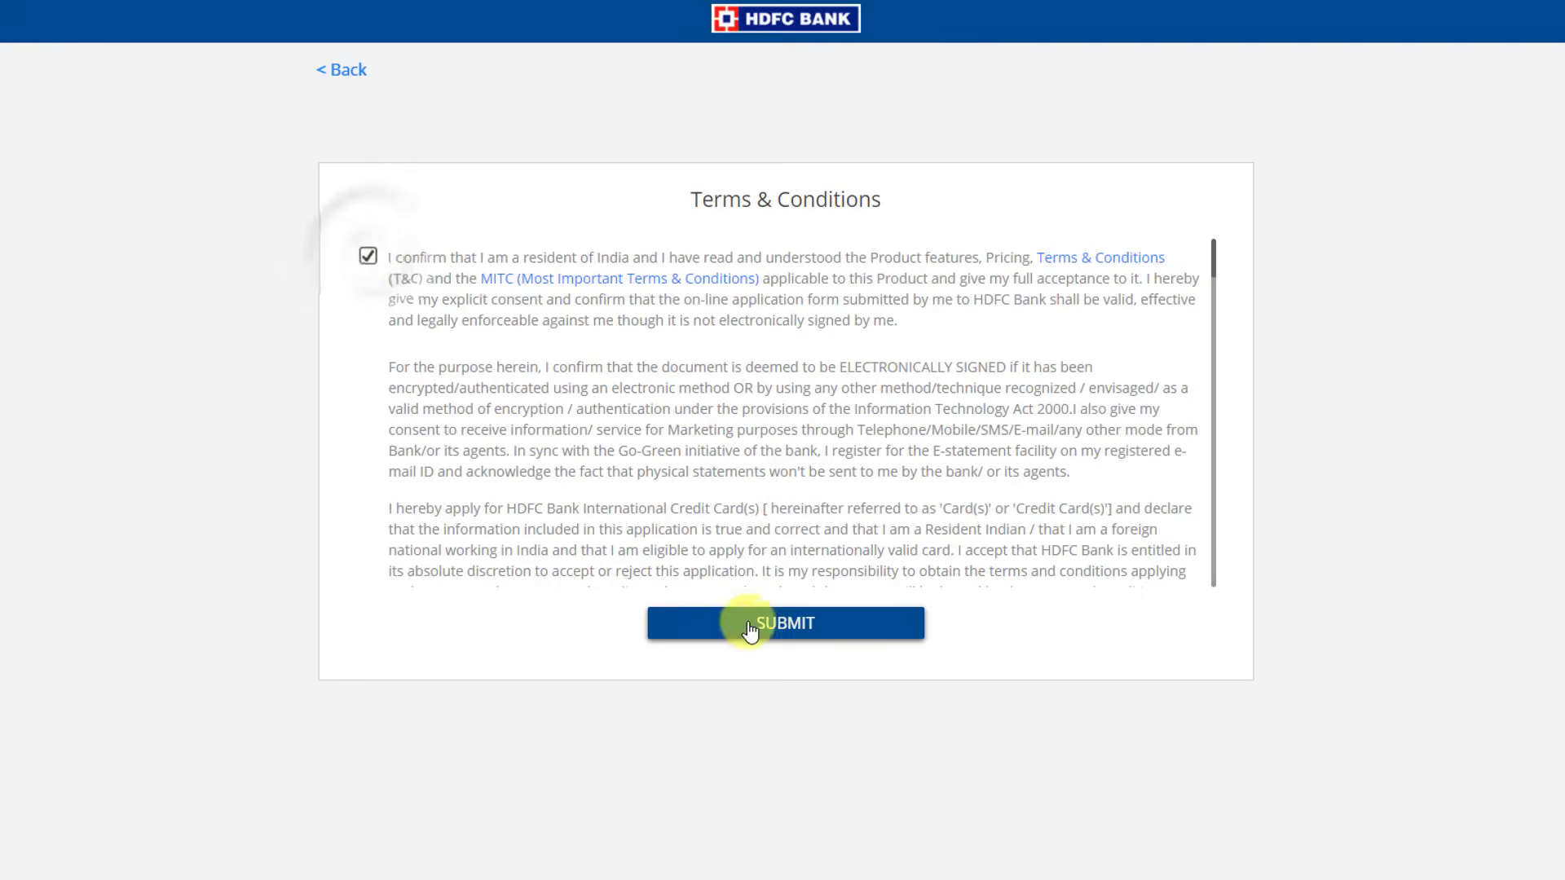
pyautogui.click(770, 628)
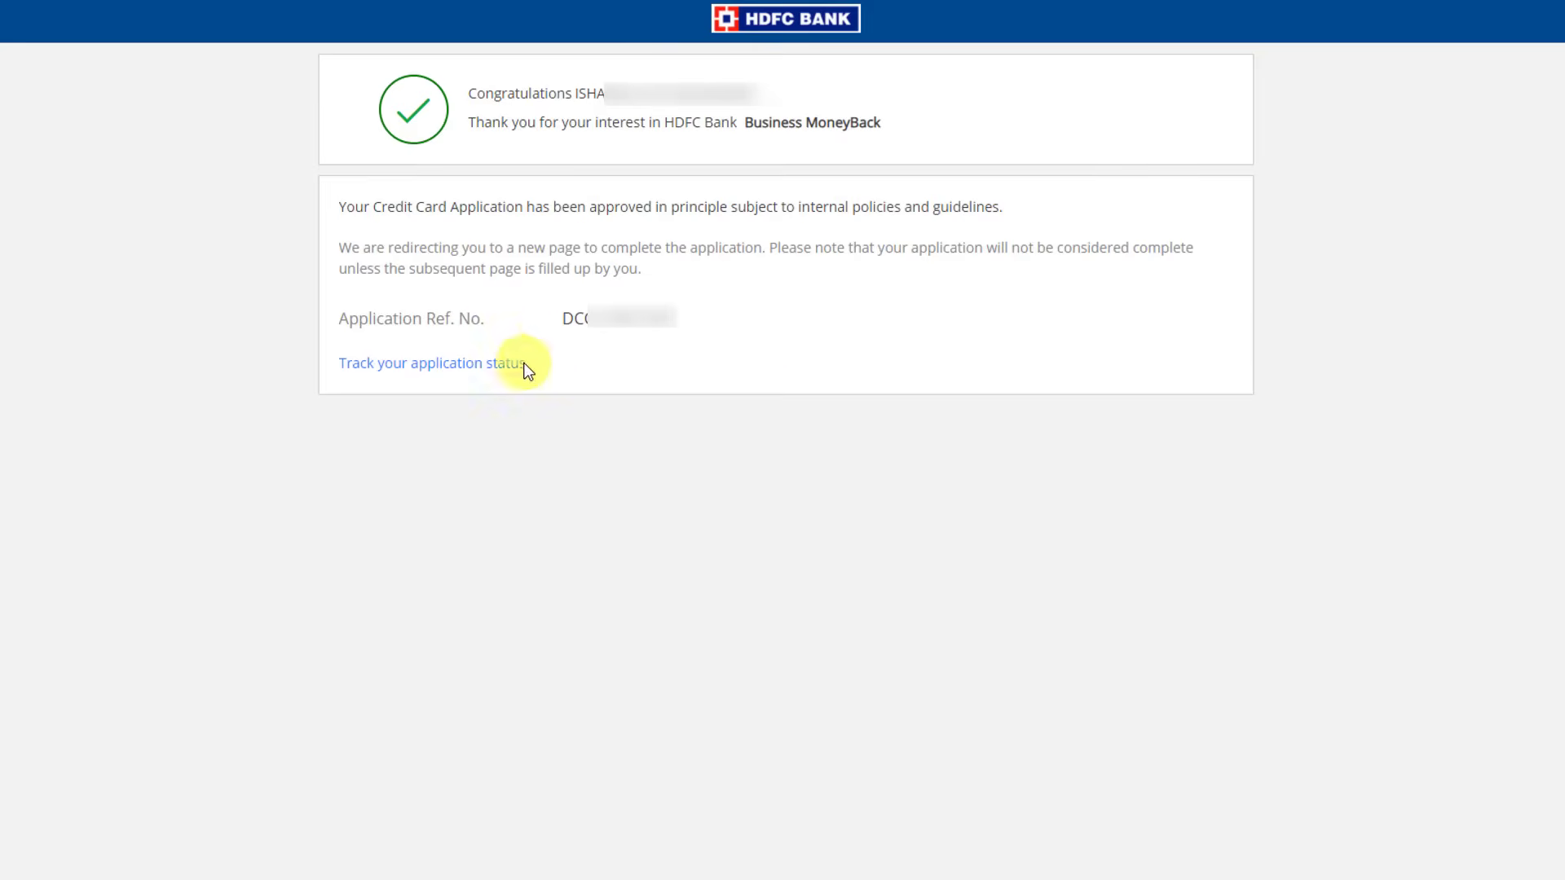
pyautogui.moveTo(562, 318); pyautogui.dragTo(686, 320)
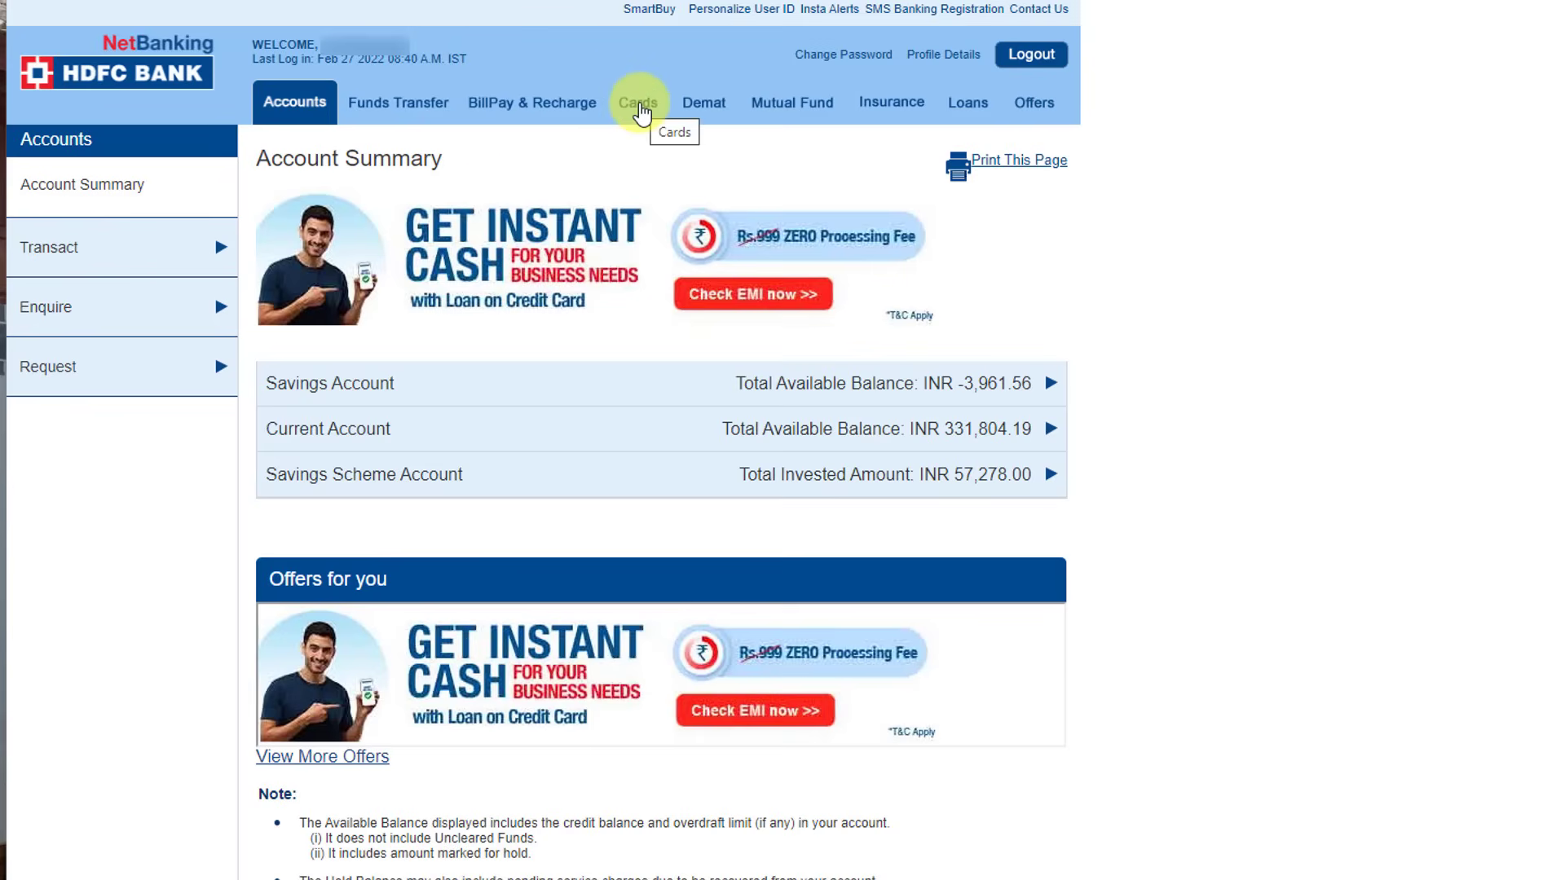
# Review the active credit card's available credit and 720.00 statement balance under Cards
pyautogui.click(639, 106)
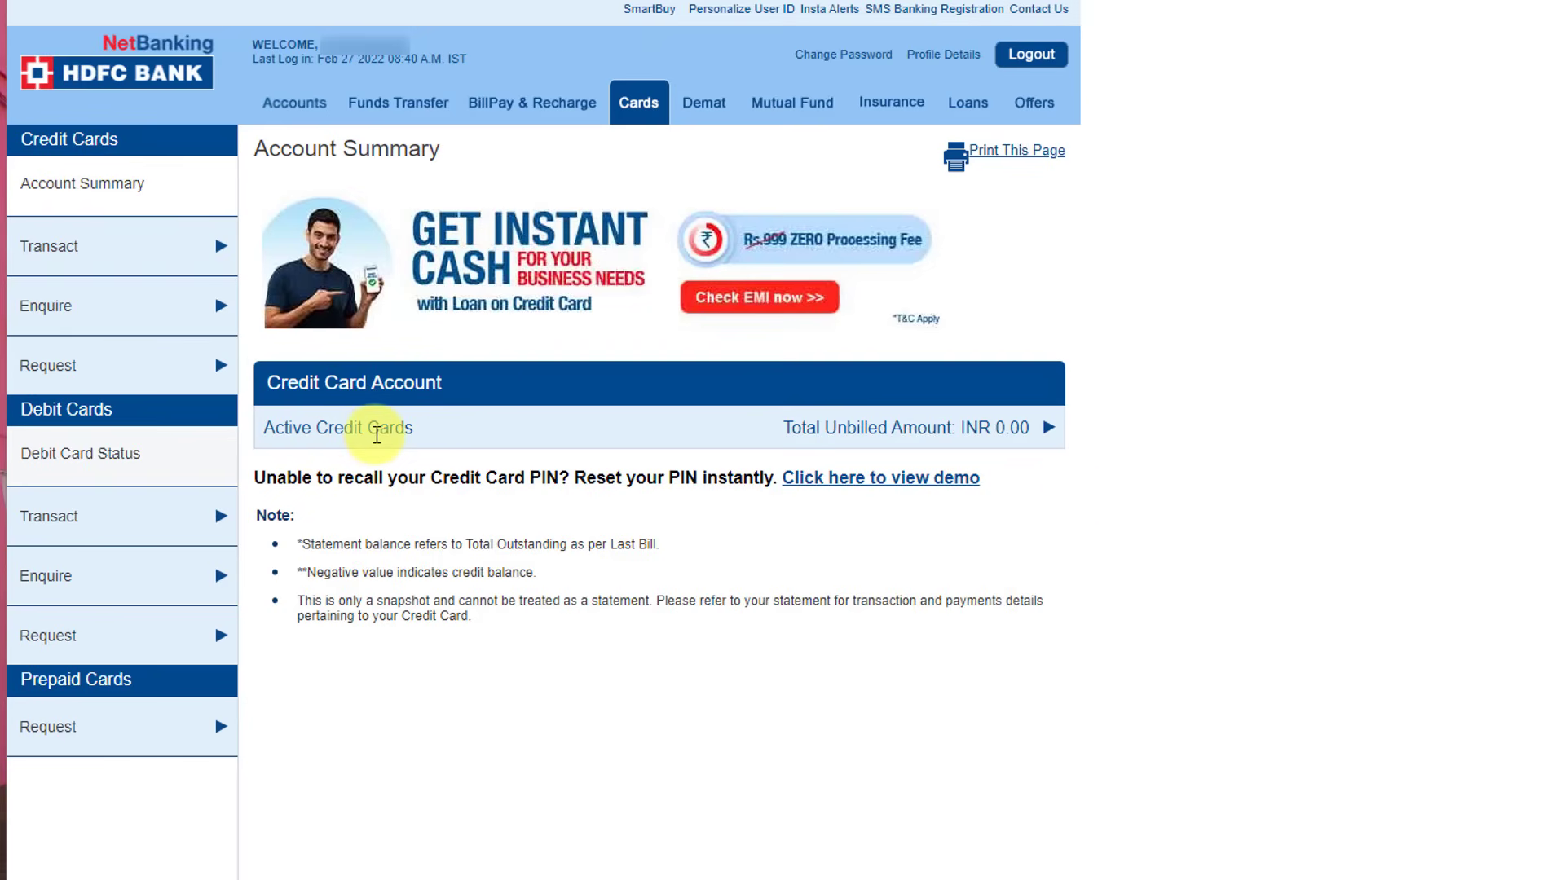
pyautogui.click(1049, 428)
pyautogui.moveTo(340, 580)
pyautogui.mouseDown()
pyautogui.moveTo(263, 580)
pyautogui.moveTo(346, 601)
pyautogui.mouseUp()
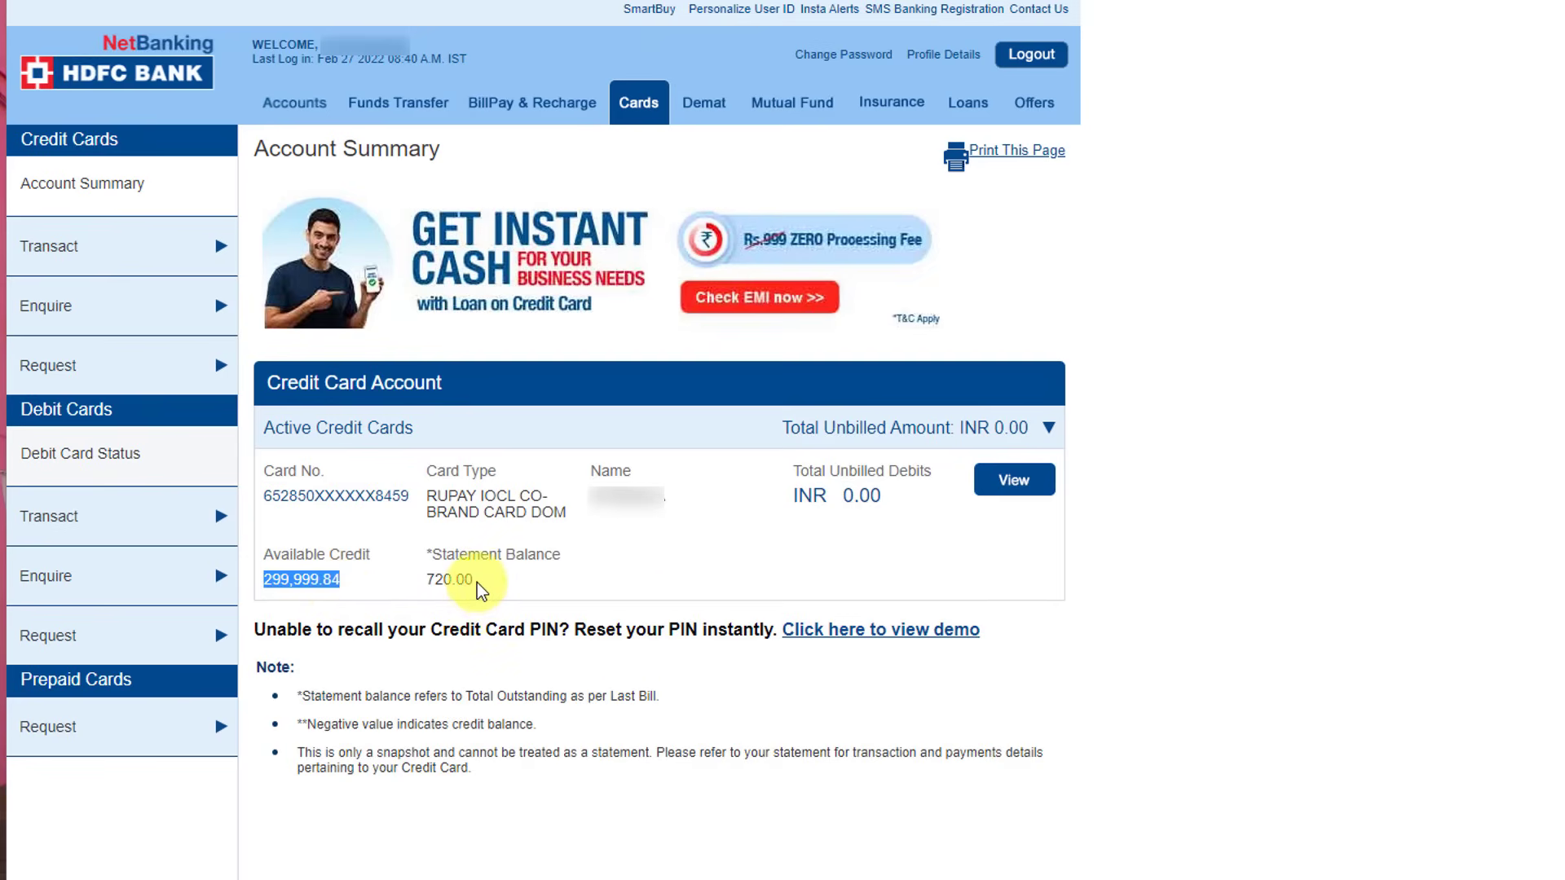
pyautogui.moveTo(476, 580); pyautogui.dragTo(424, 580)
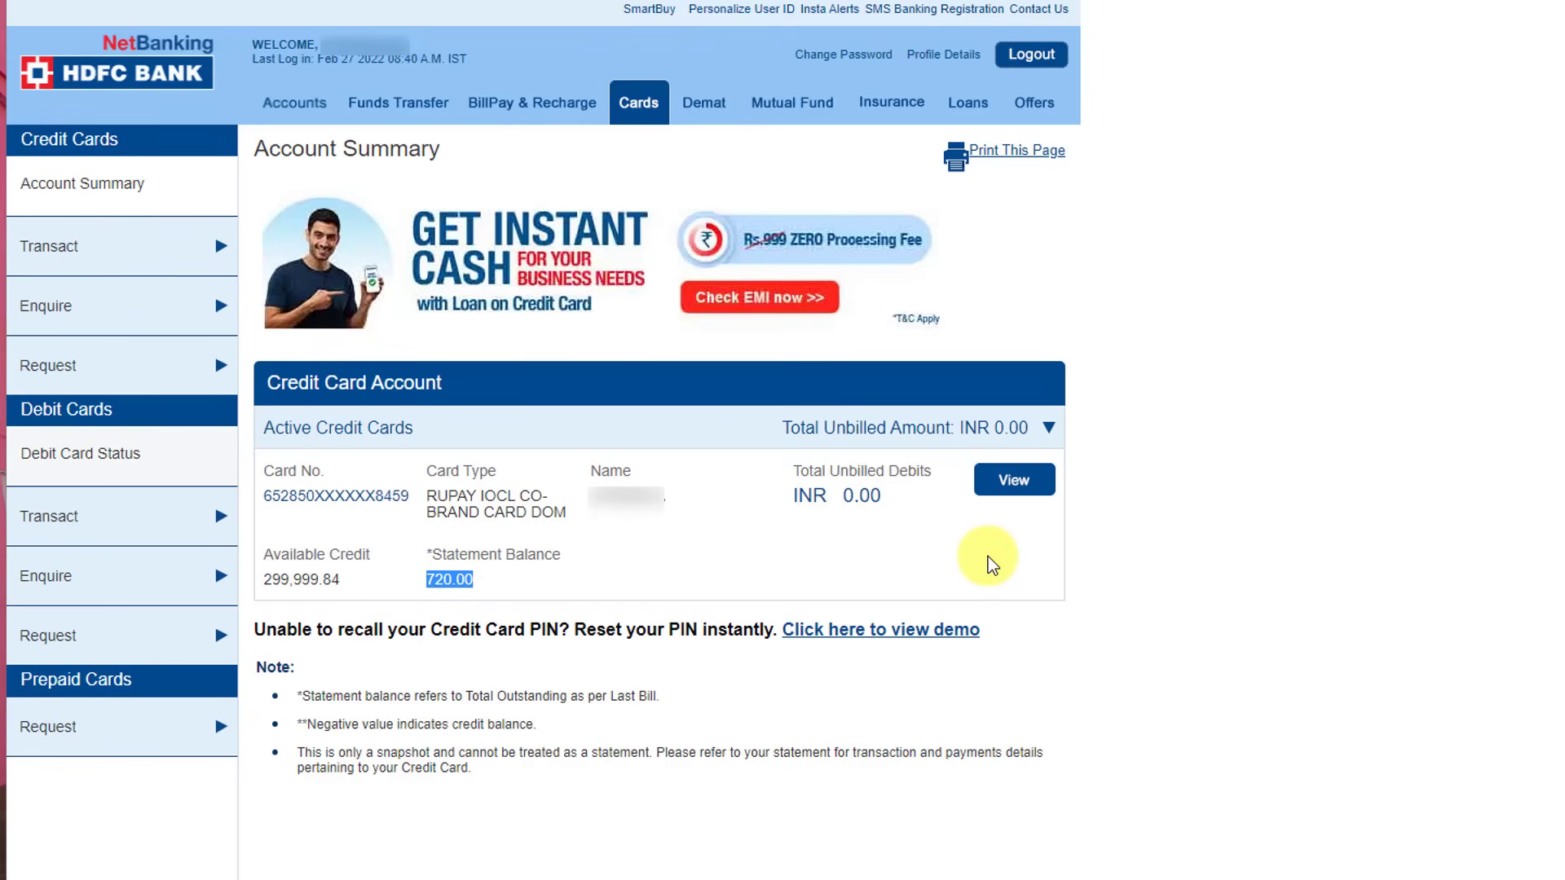
# Go to Transact > Credit Card Payment and bring up the payment type list
pyautogui.click(133, 256)
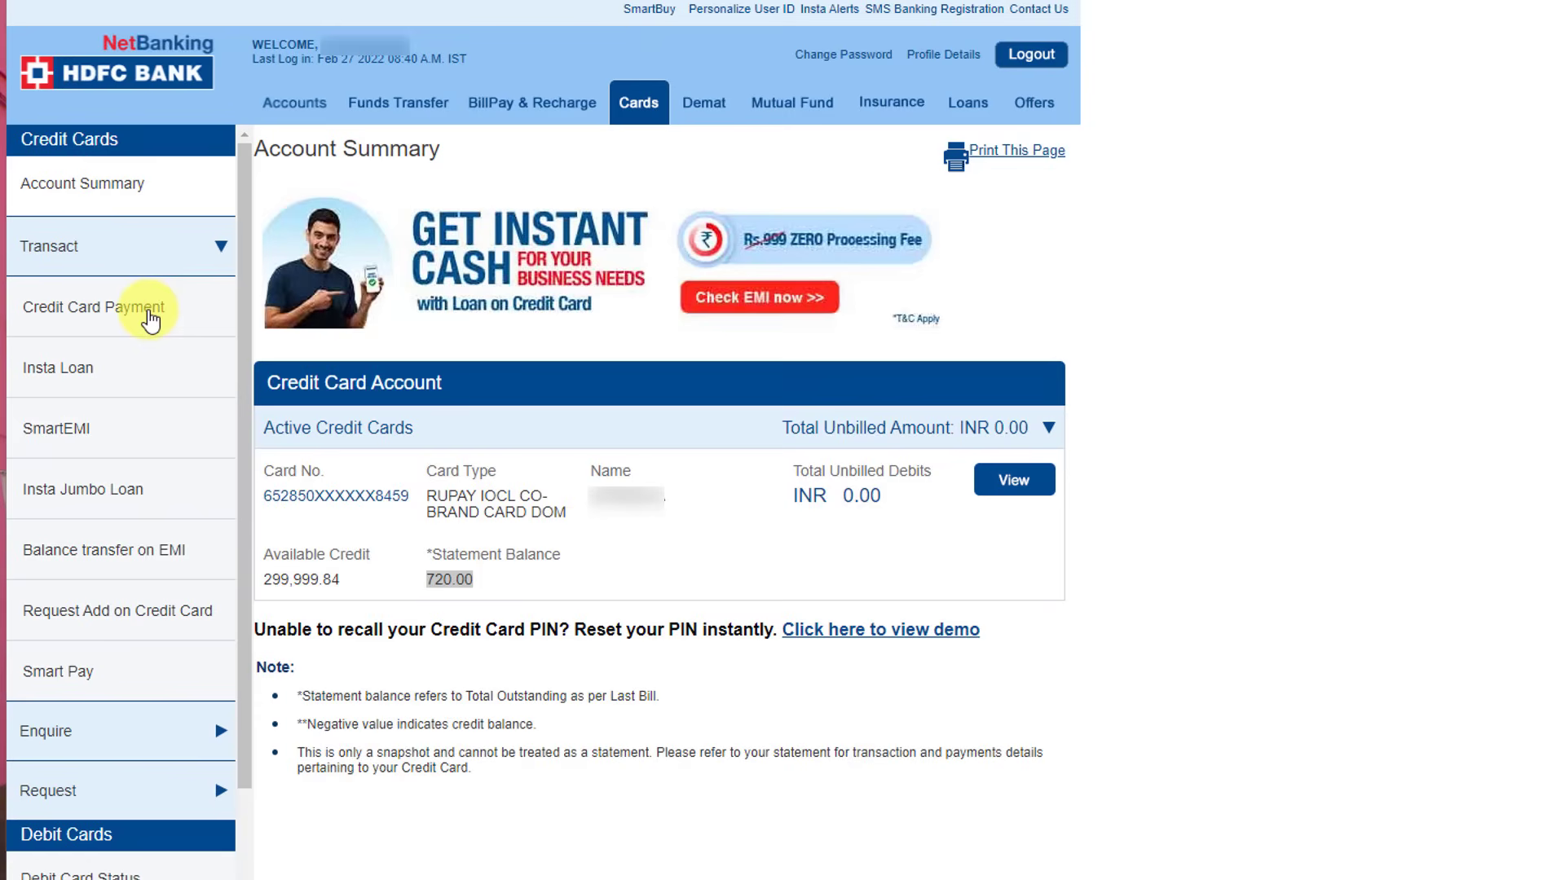
pyautogui.click(149, 319)
pyautogui.click(464, 448)
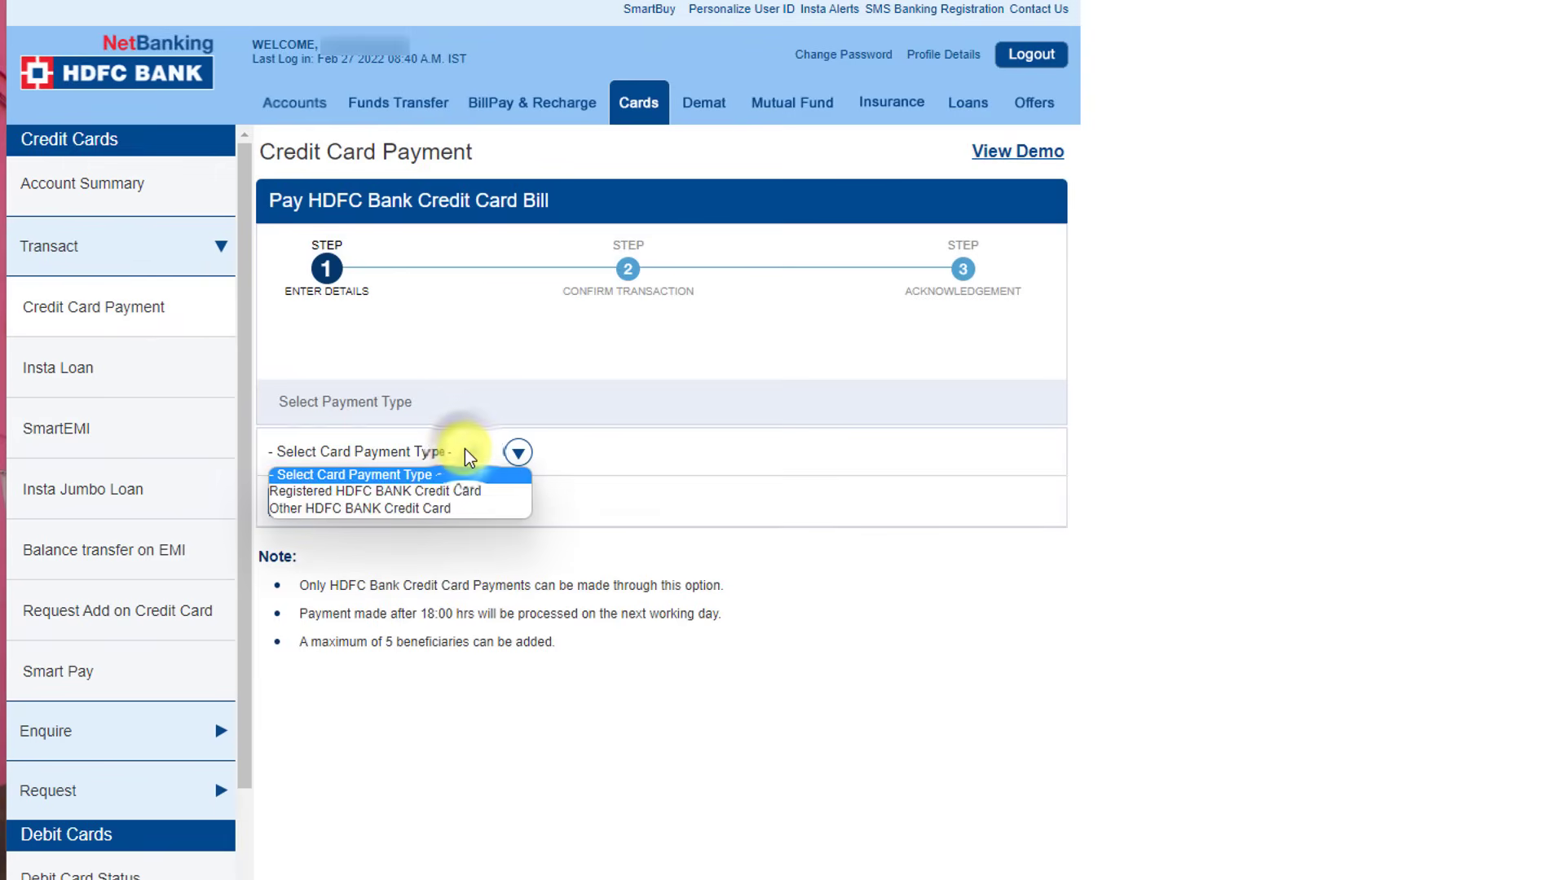
# Pay via Registered HDFC BANK Credit Card and select the registered card in Card No
pyautogui.click(430, 491)
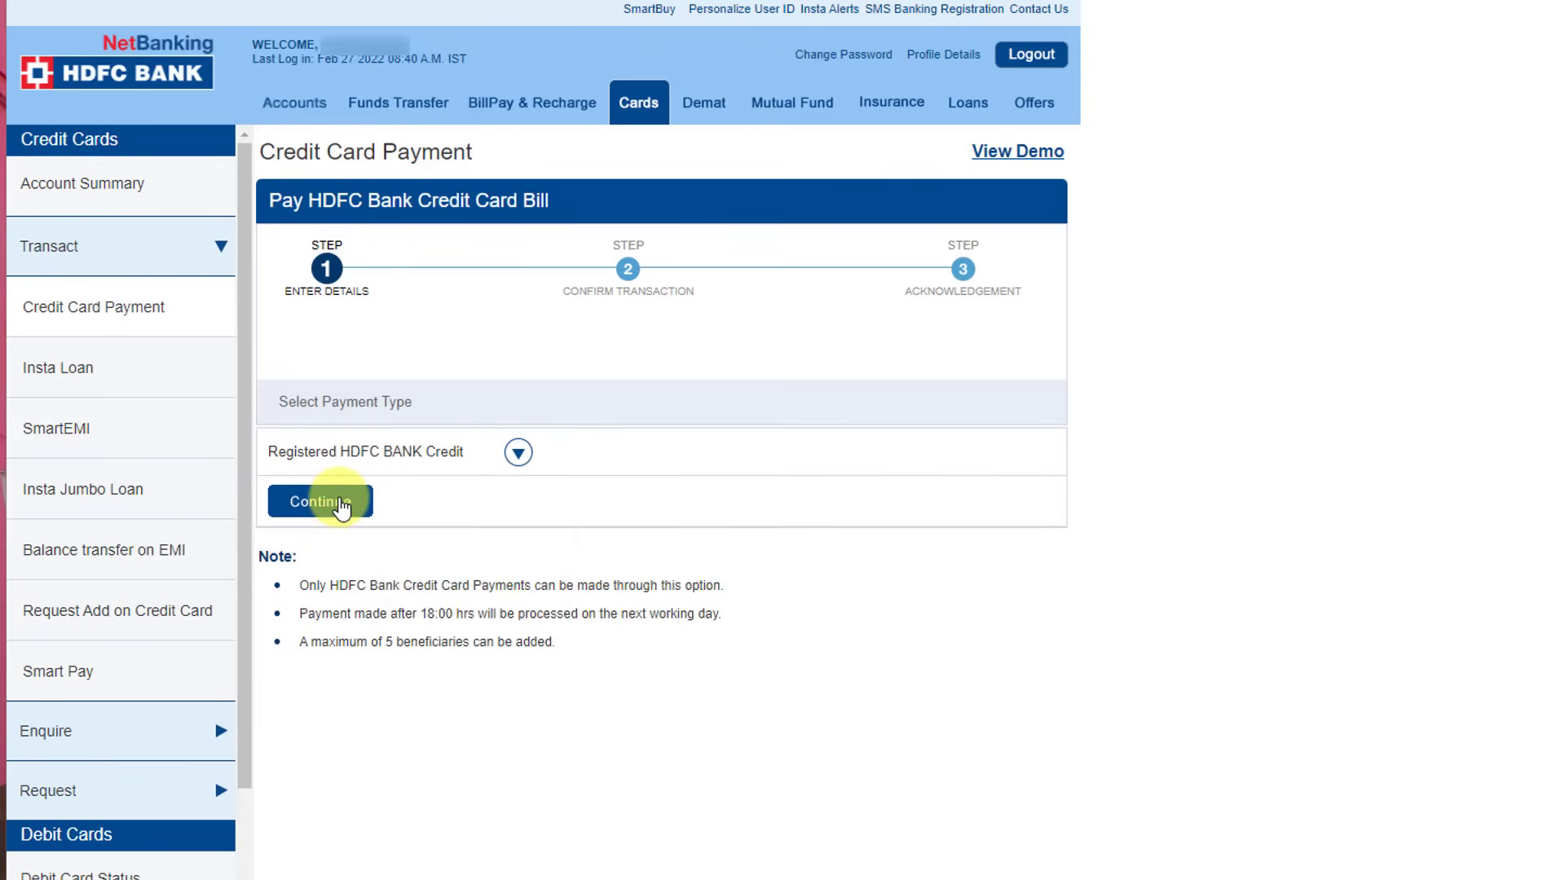
pyautogui.click(341, 509)
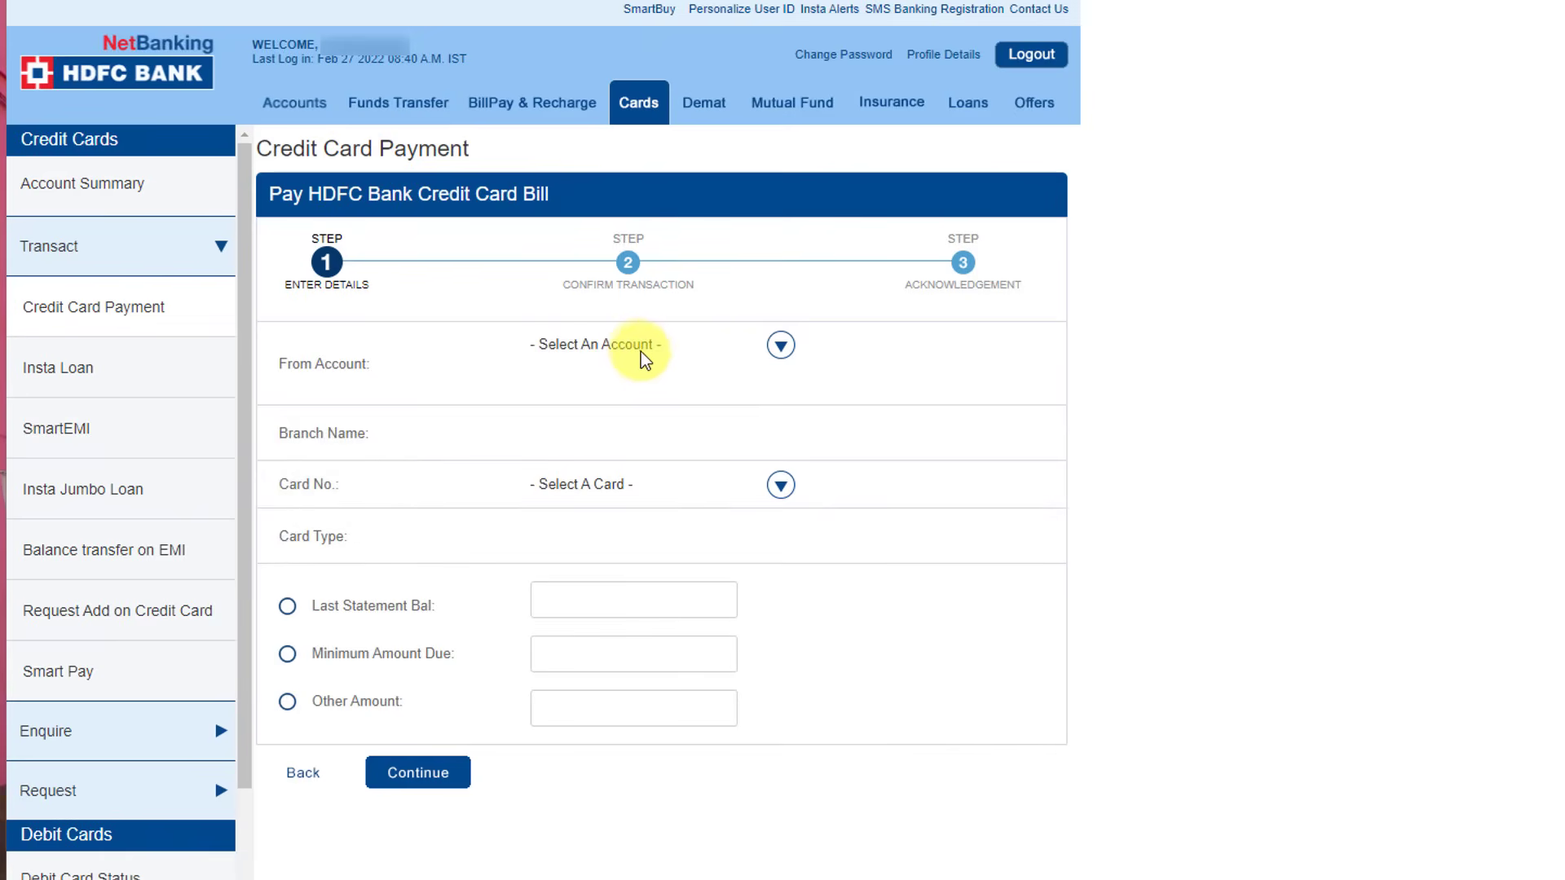
pyautogui.click(611, 488)
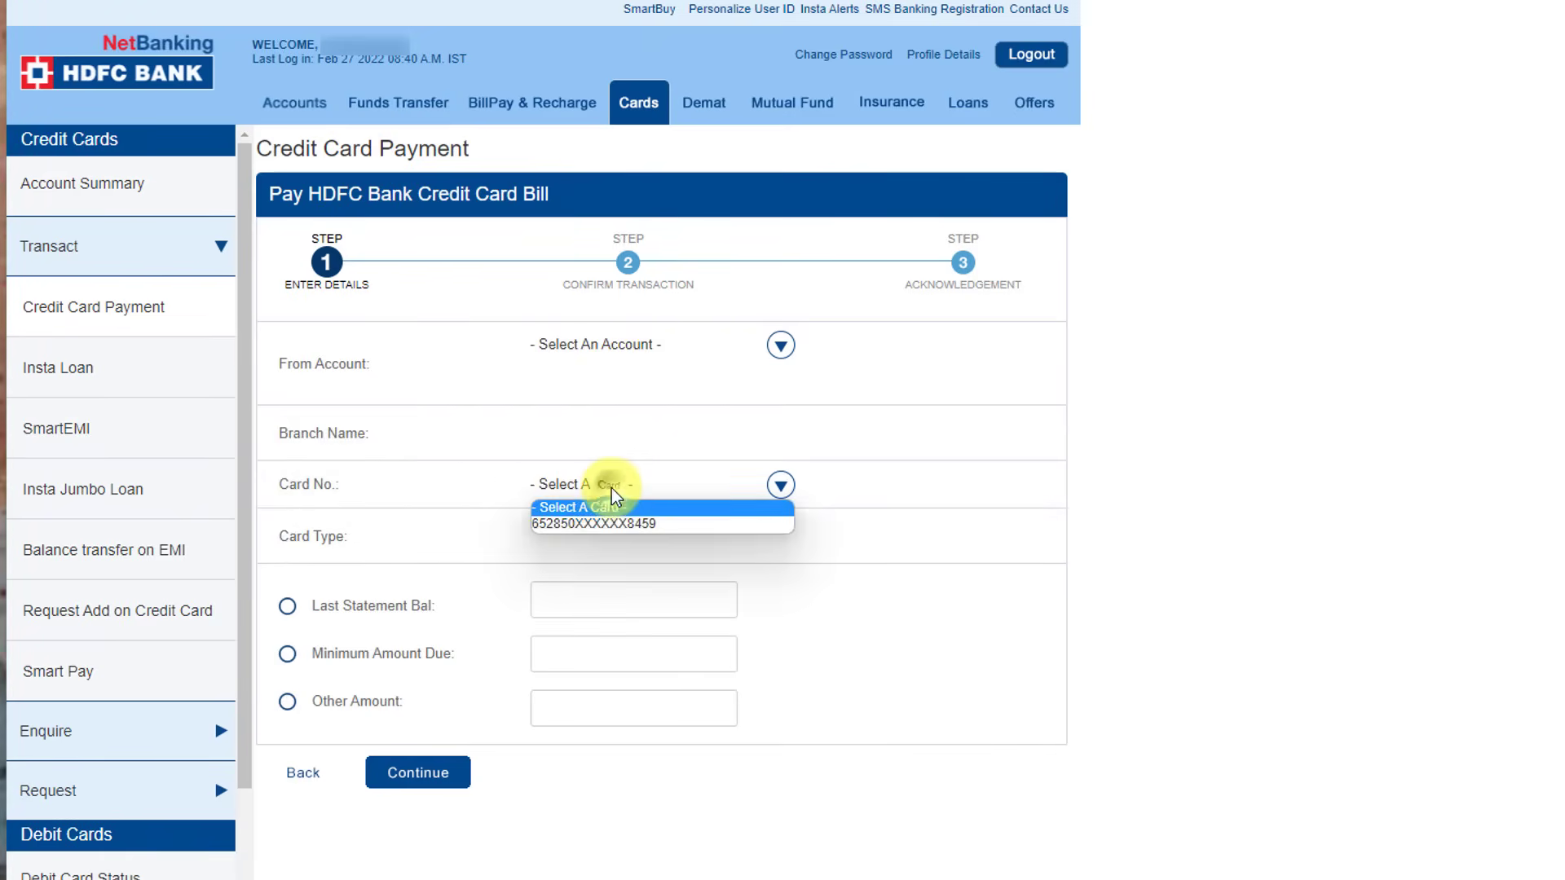
pyautogui.click(611, 520)
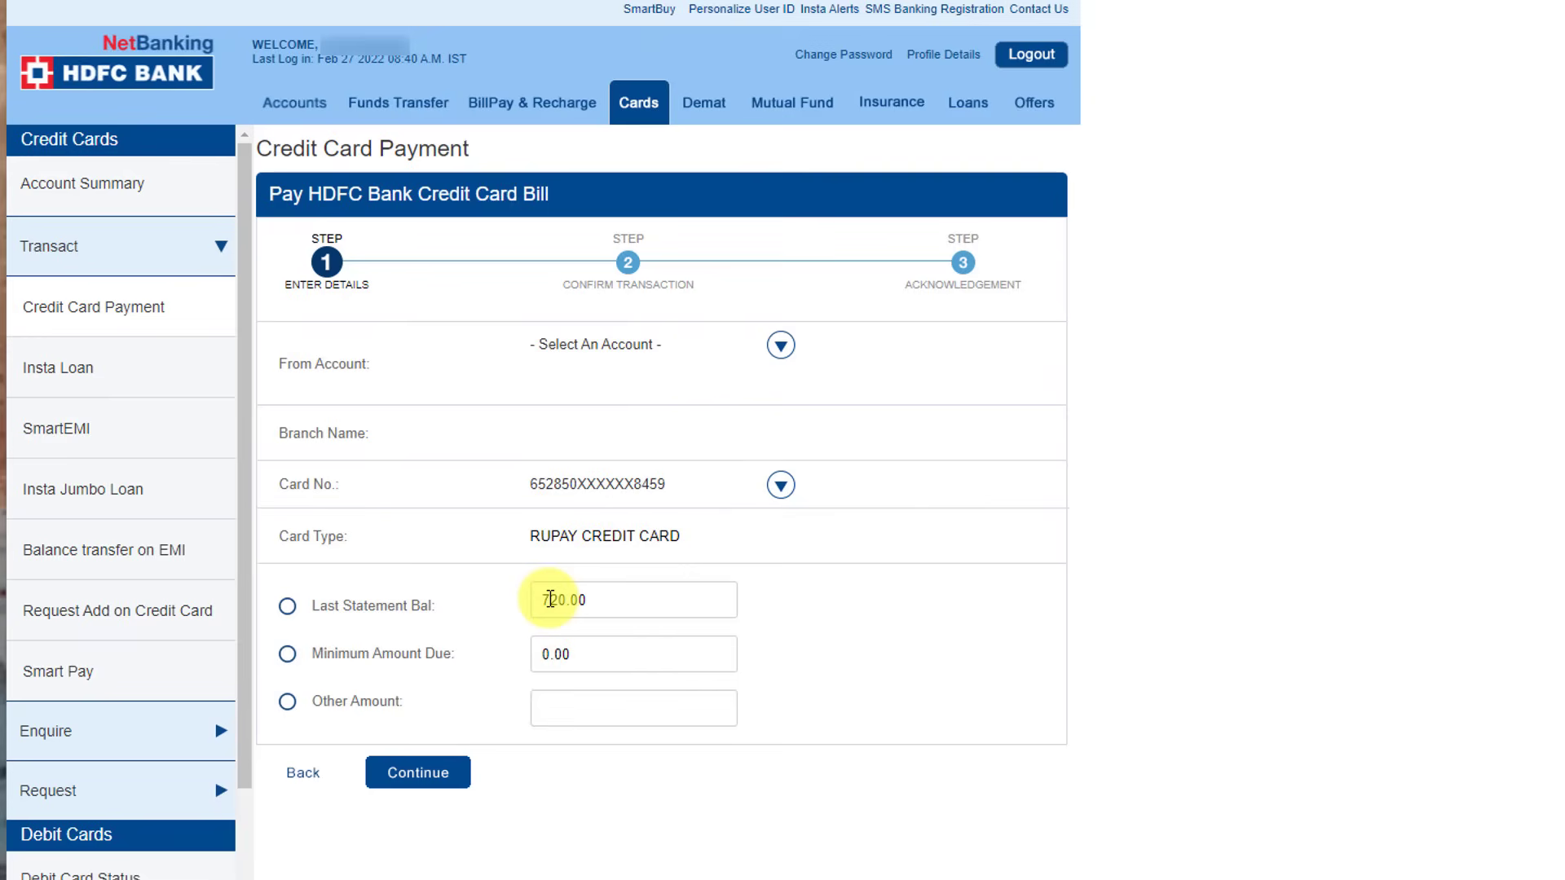